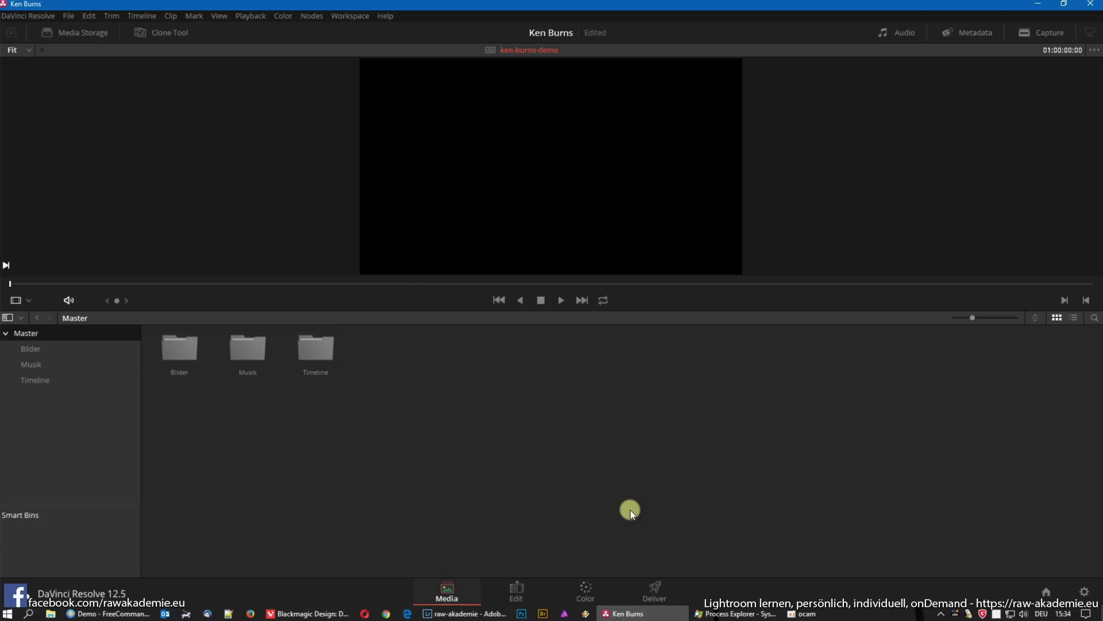
Look through the Color and Edit pages, then return to the Media page
click(589, 586)
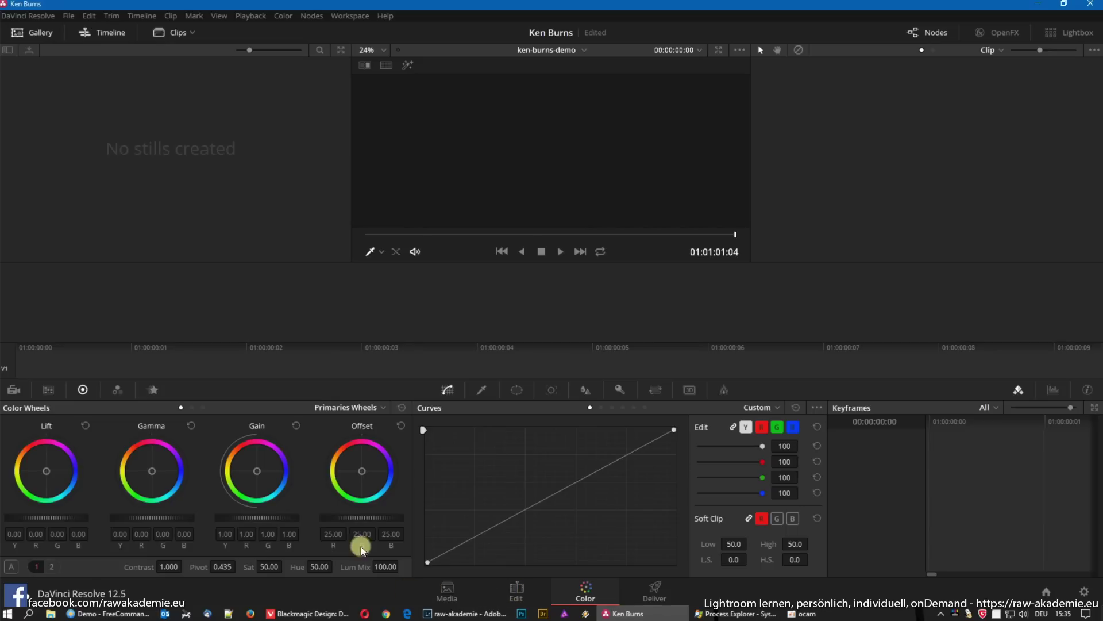
click(517, 591)
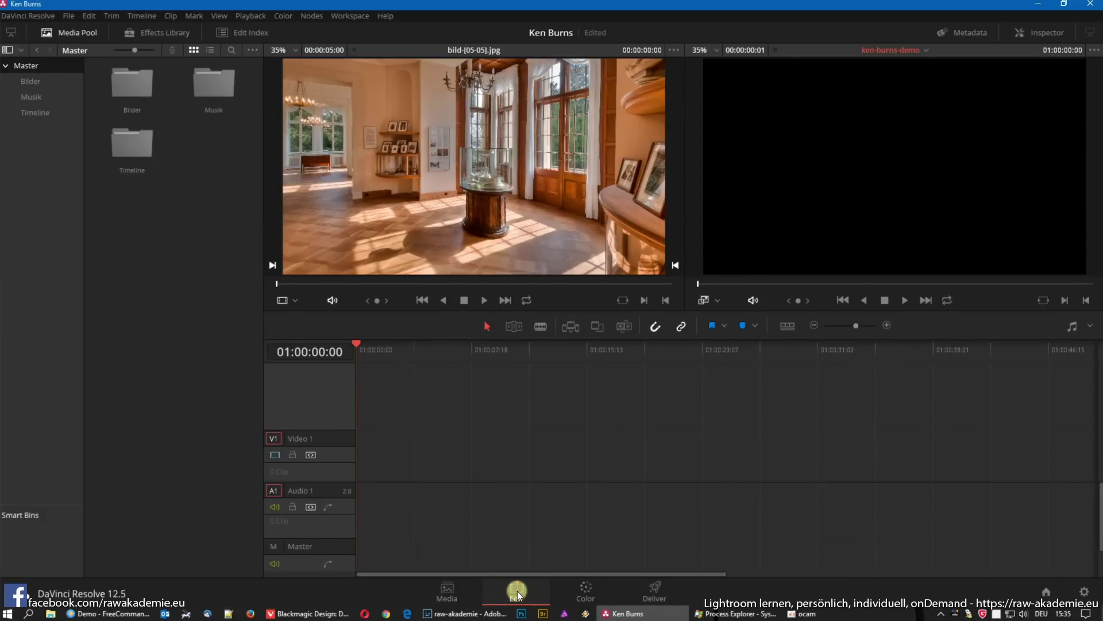
click(452, 593)
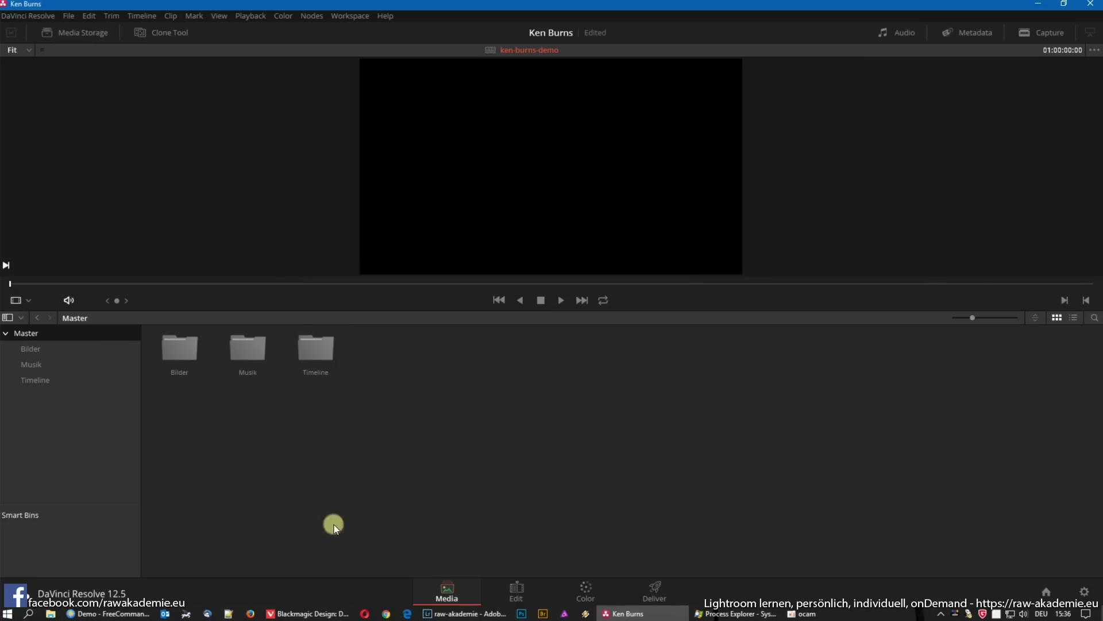
Visit the Blackmagic Design product page in the browser, then minimize it to get back to Resolve
click(322, 613)
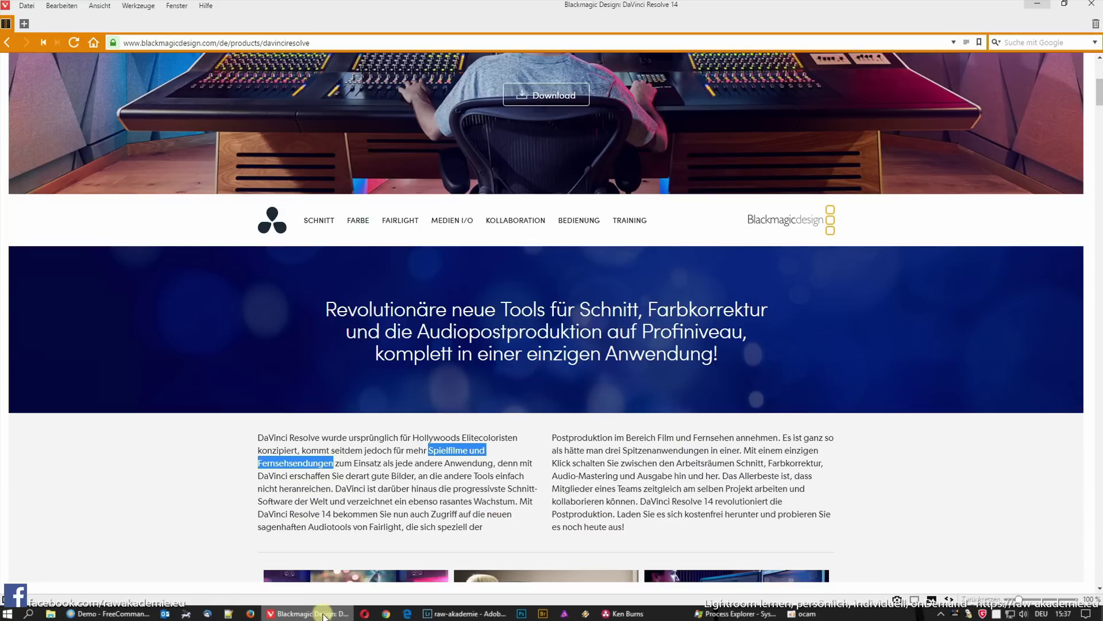
click(1040, 8)
click(756, 149)
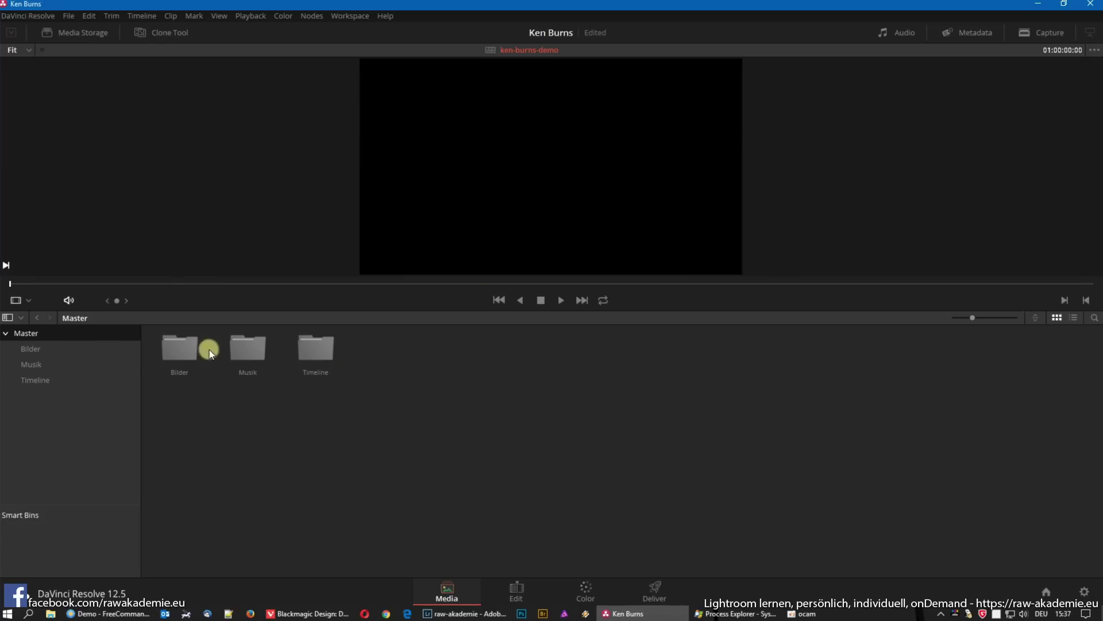
Open the Bilder bin, then load and briefly play Slow Burn-blues-incompetech.mp3 from the Musik bin
double_click(179, 347)
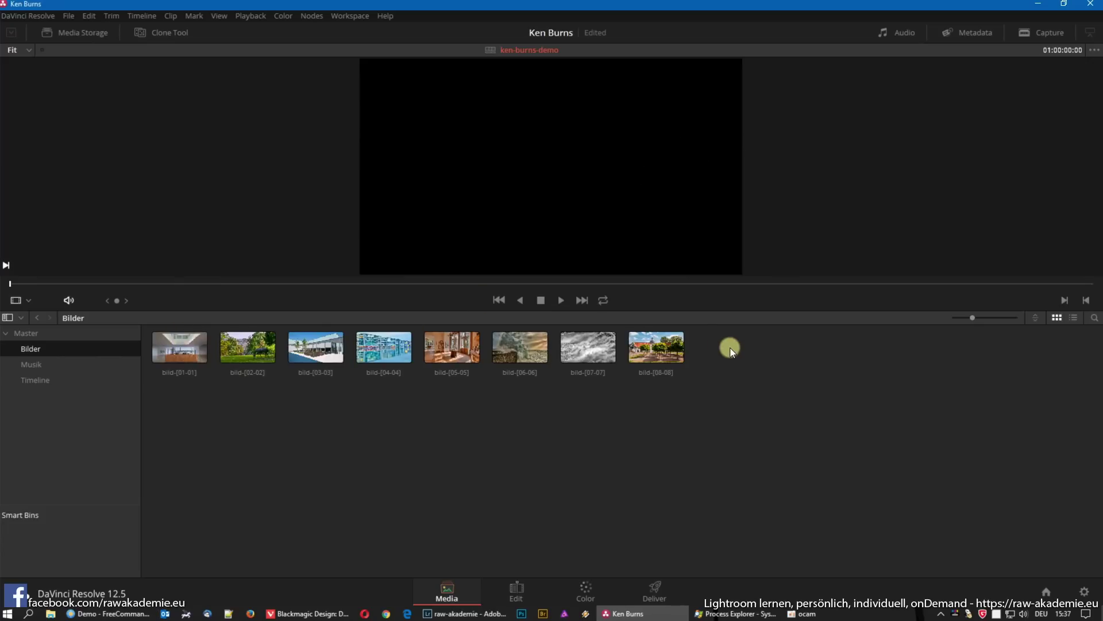
click(35, 367)
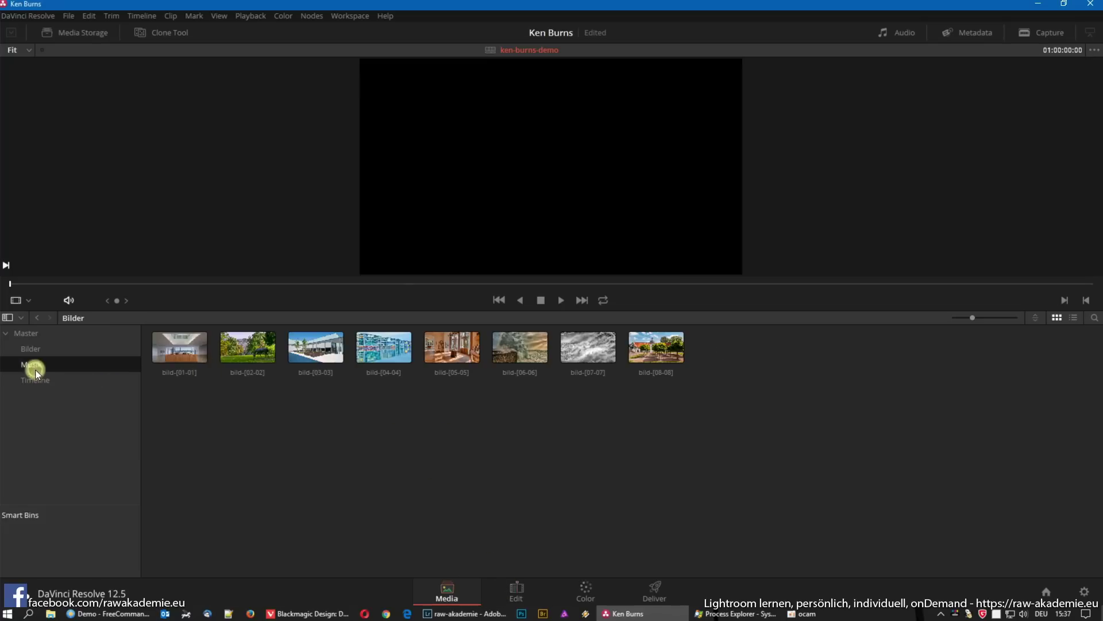
click(160, 347)
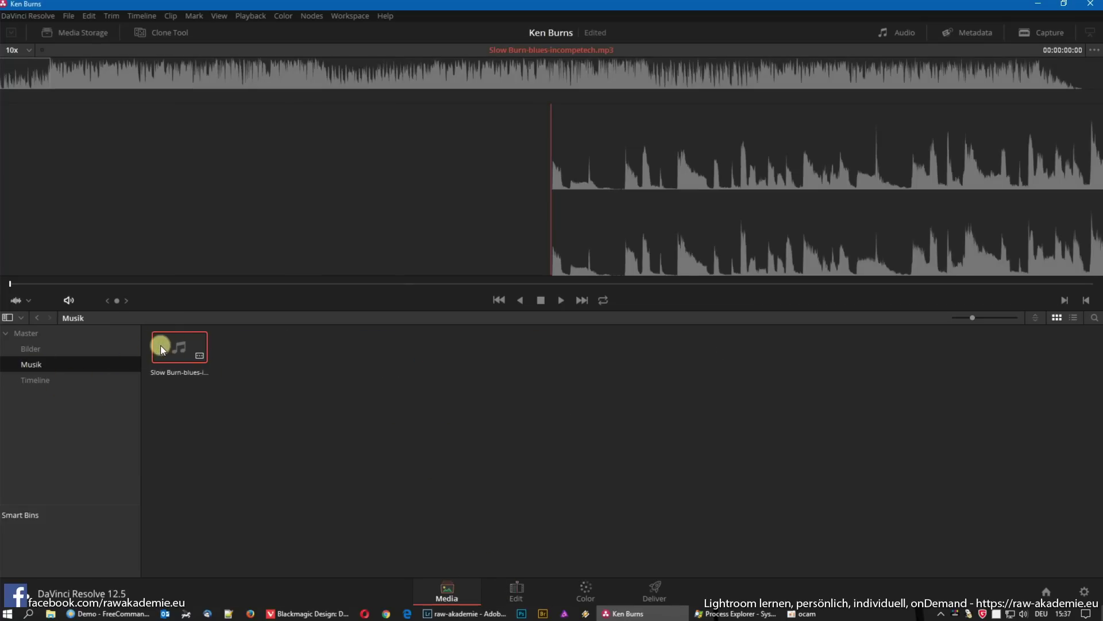
click(557, 296)
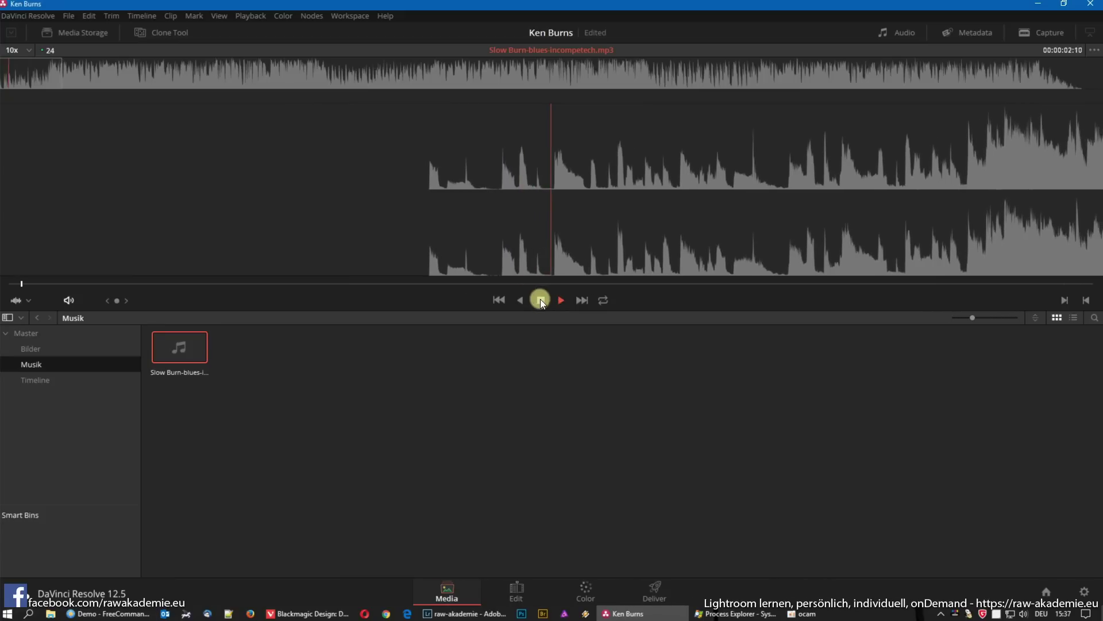
click(540, 299)
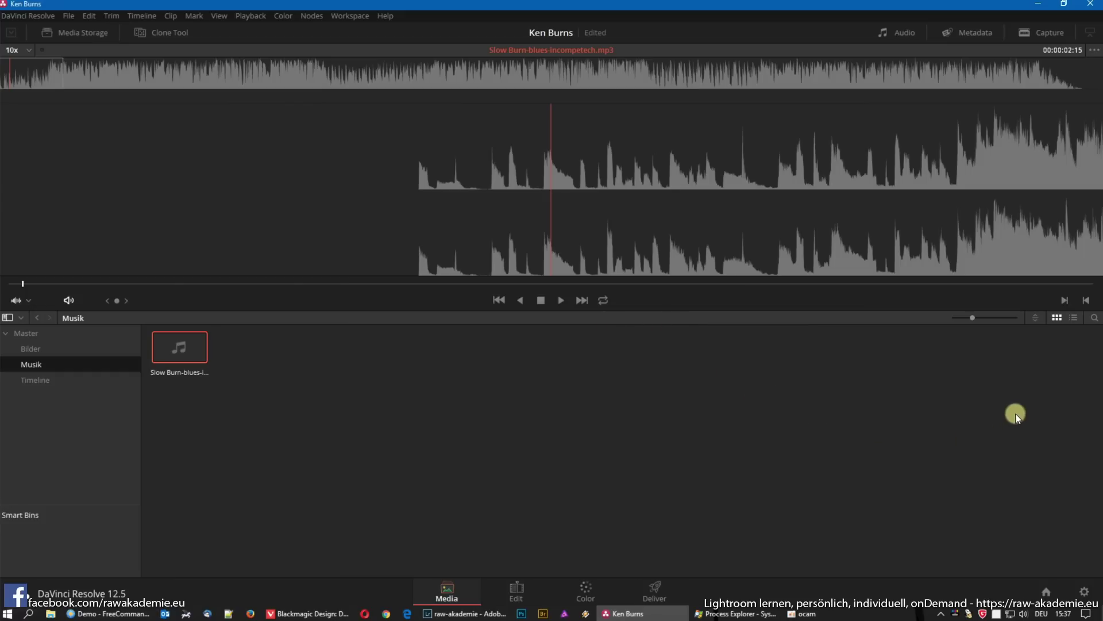
click(1047, 592)
drag(459, 89, 430, 74)
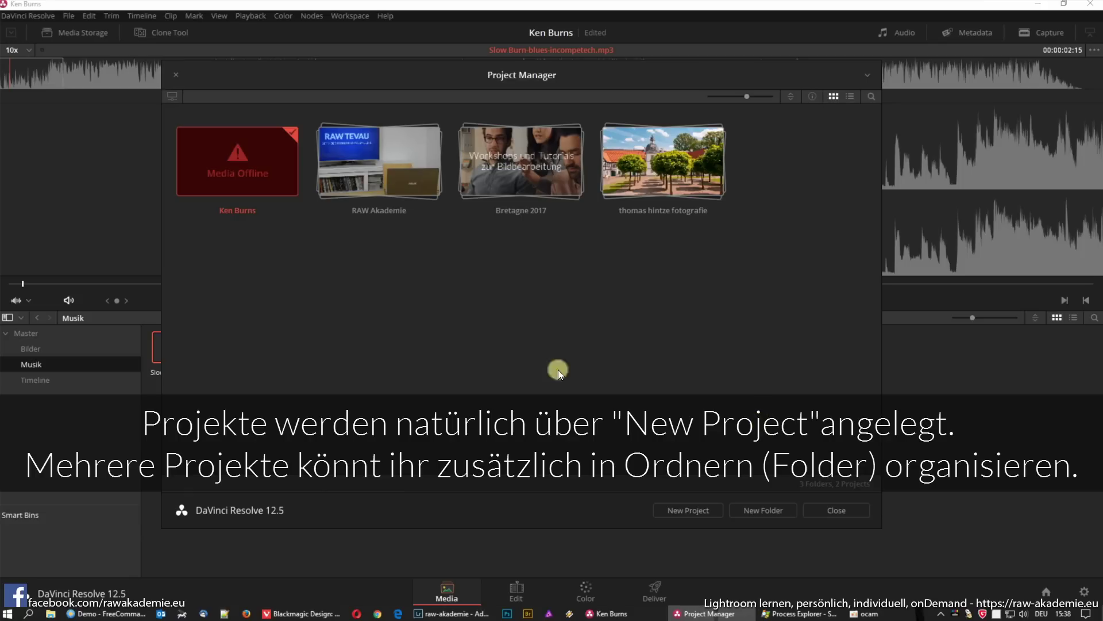
double_click(249, 161)
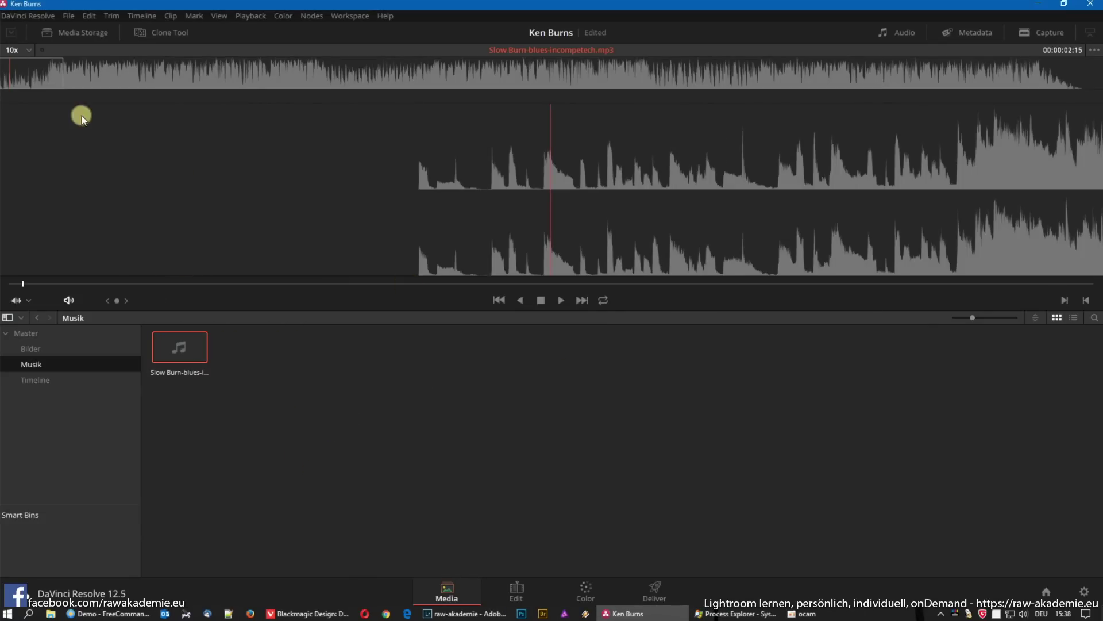
click(79, 35)
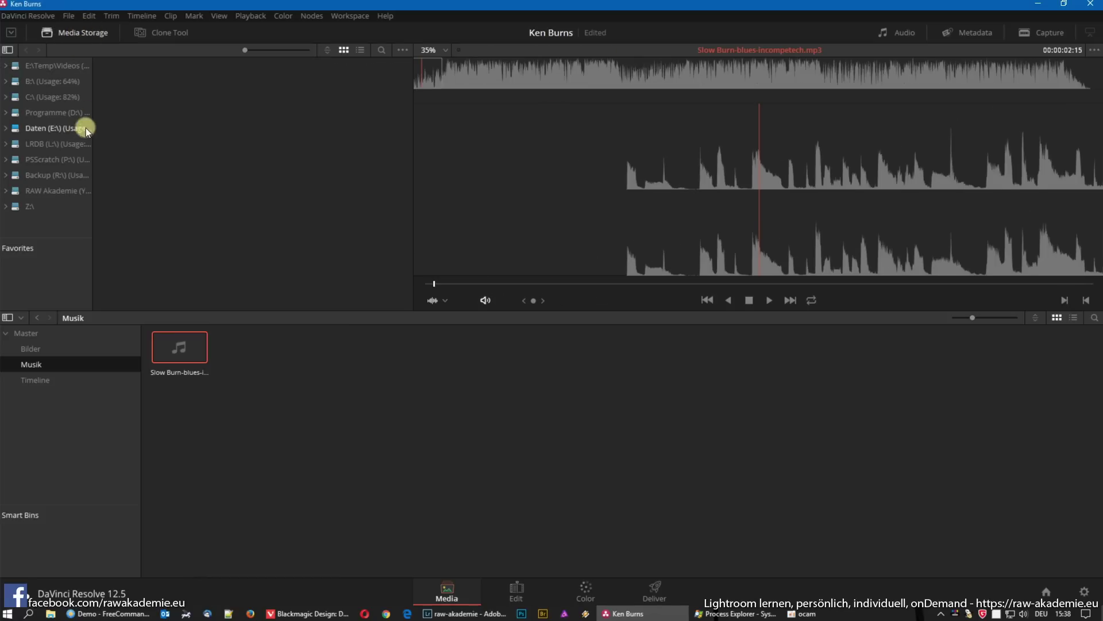
drag(137, 119, 151, 119)
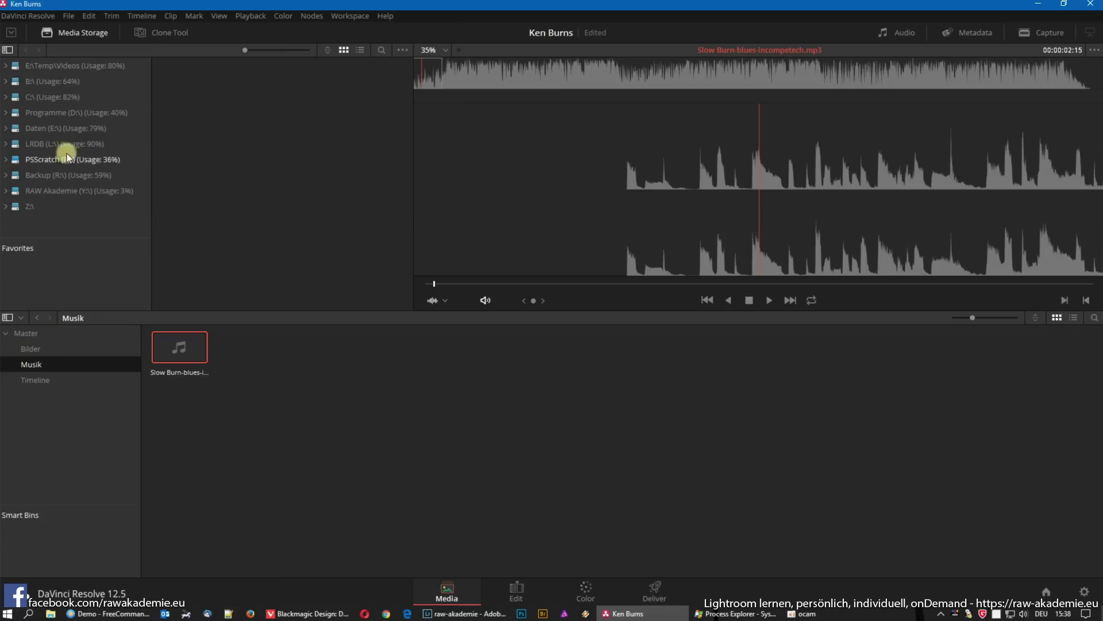
click(67, 35)
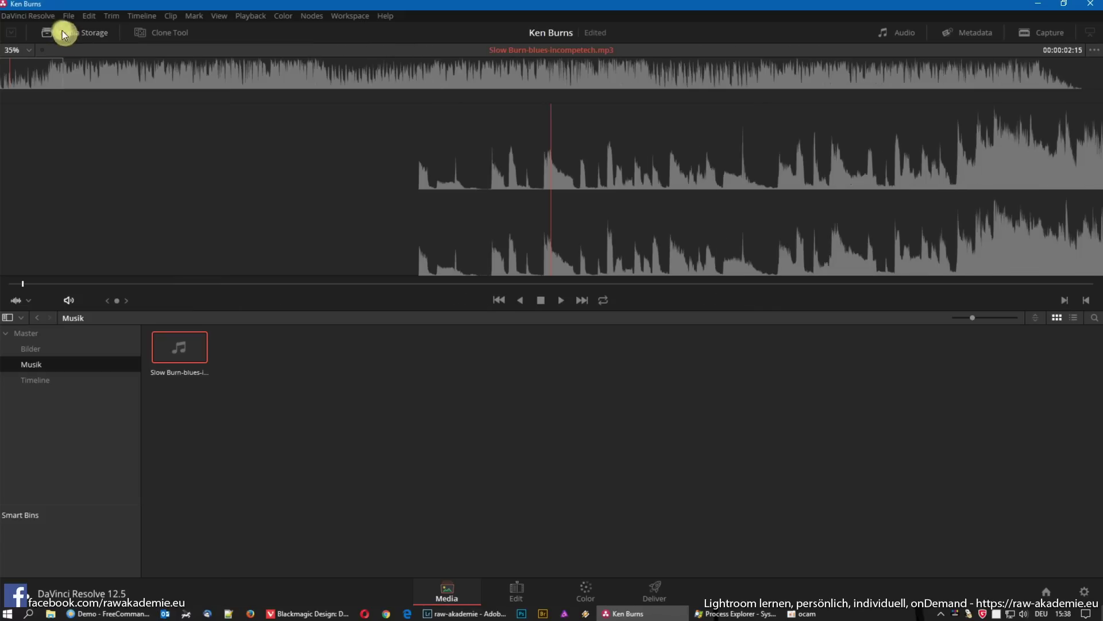
Open the Bilder bin to show the eight stills bild-[01-01] through bild-[08-08]
click(60, 349)
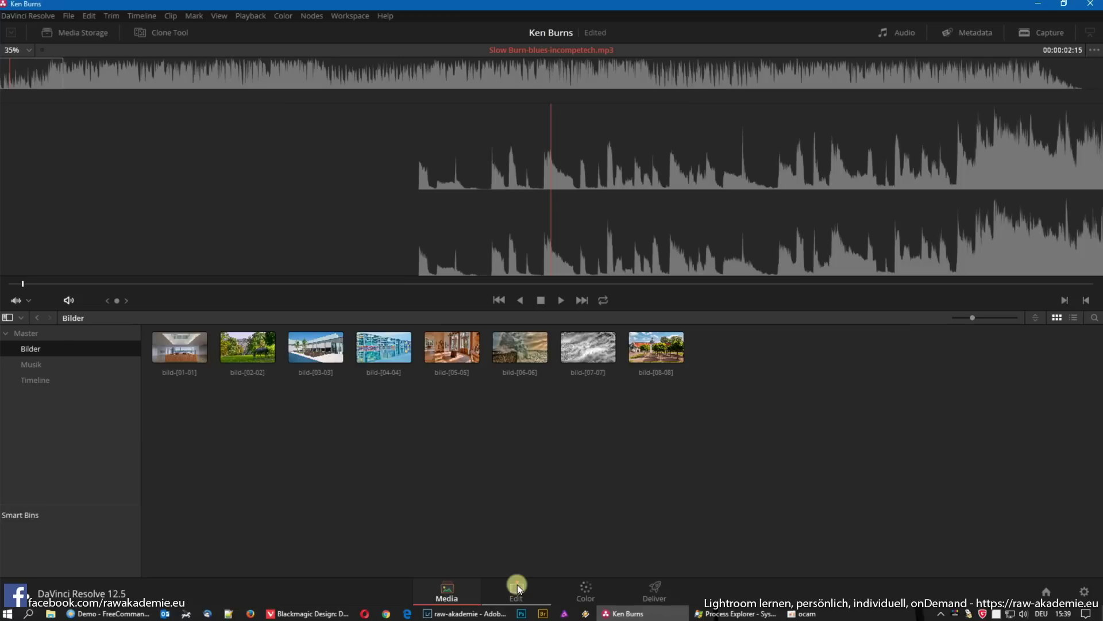
Switch to the Edit page, hide and reshow the Media Pool, and glance at the File menu
click(524, 591)
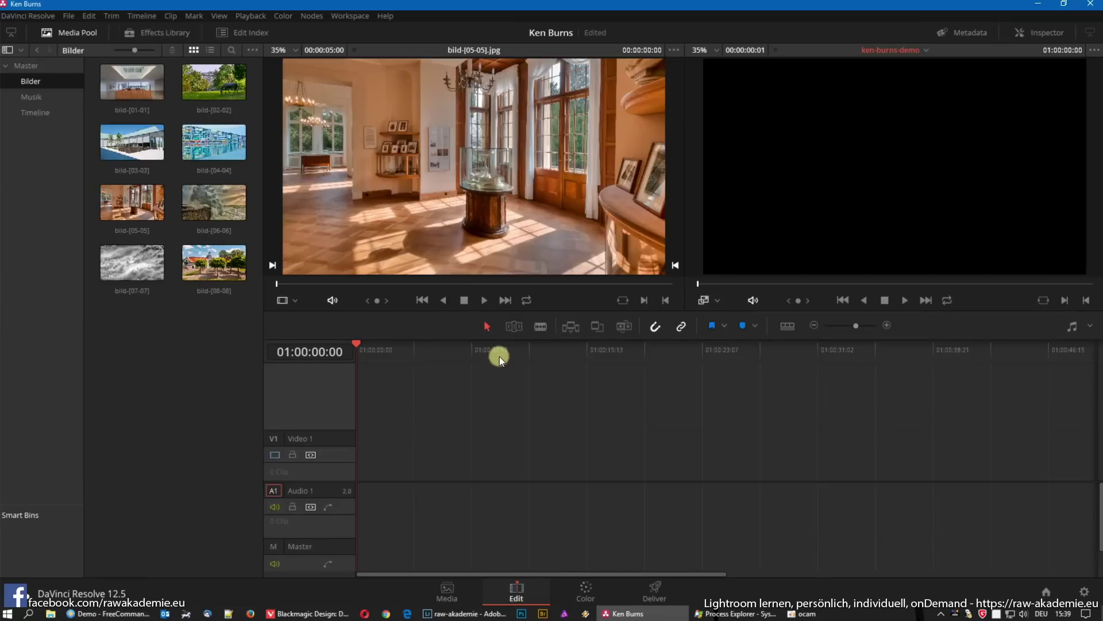
click(68, 32)
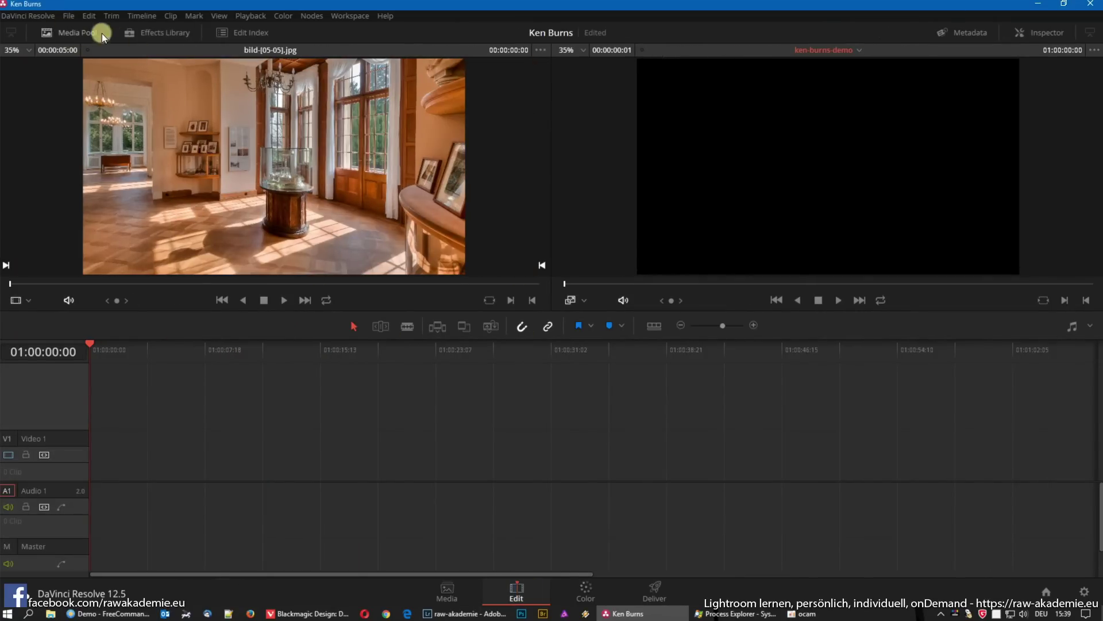
click(71, 17)
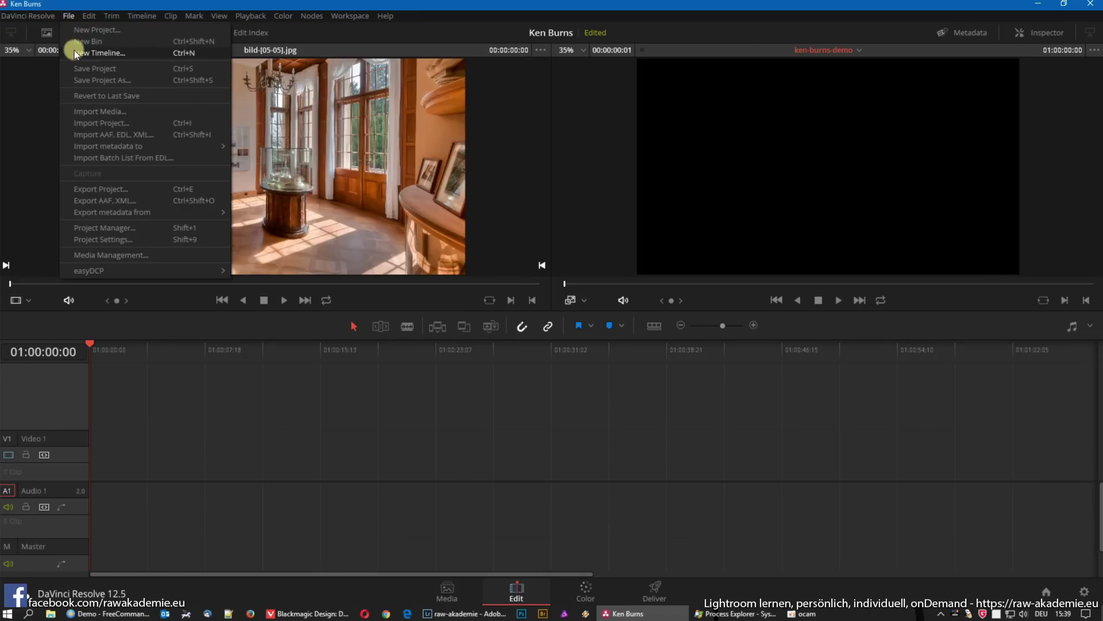
click(68, 16)
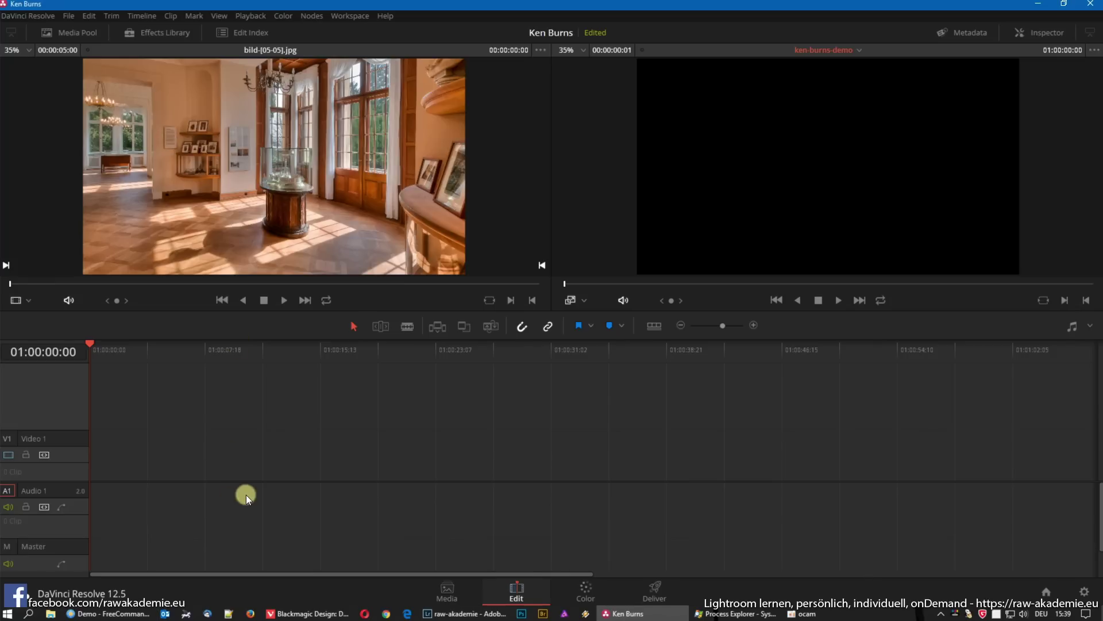
click(56, 35)
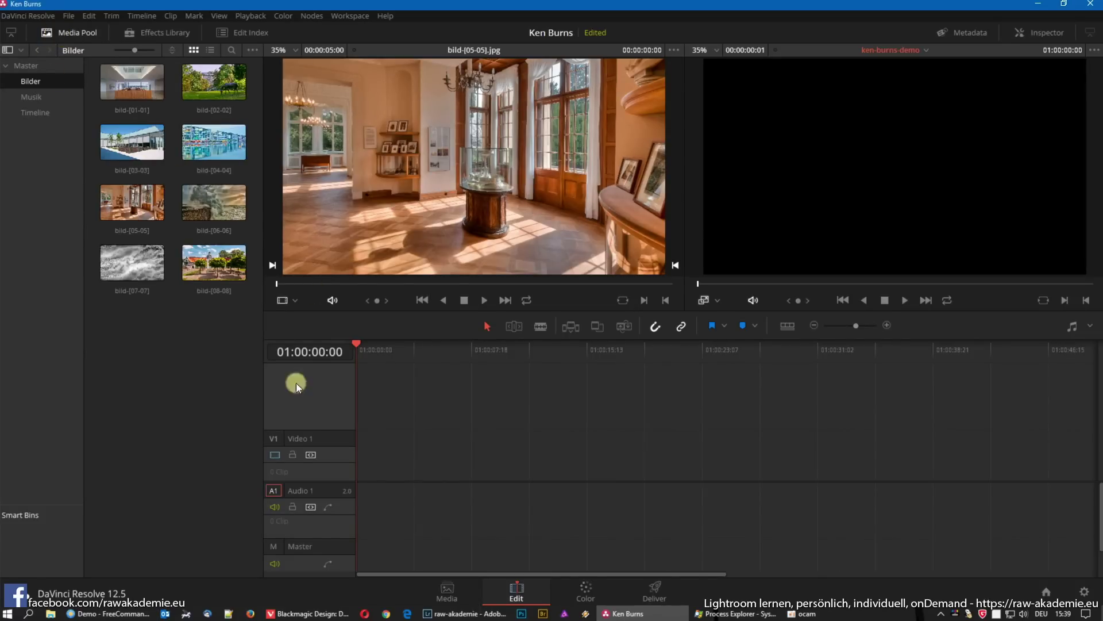
Select the Slow Burn blues clip in the media pool's Musik bin
click(136, 87)
click(40, 99)
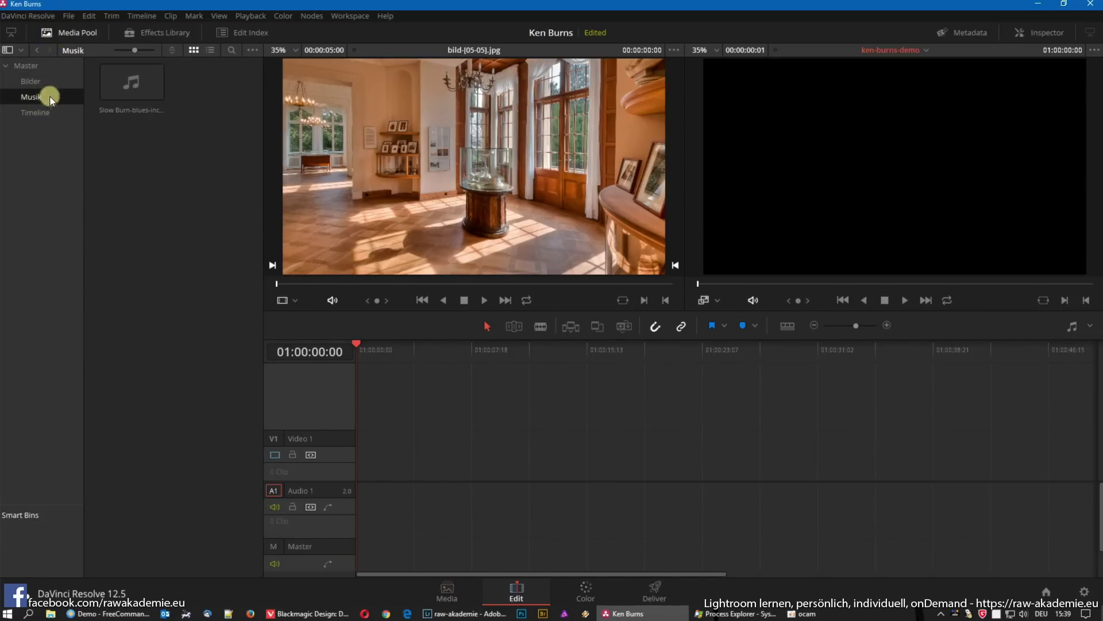
click(119, 86)
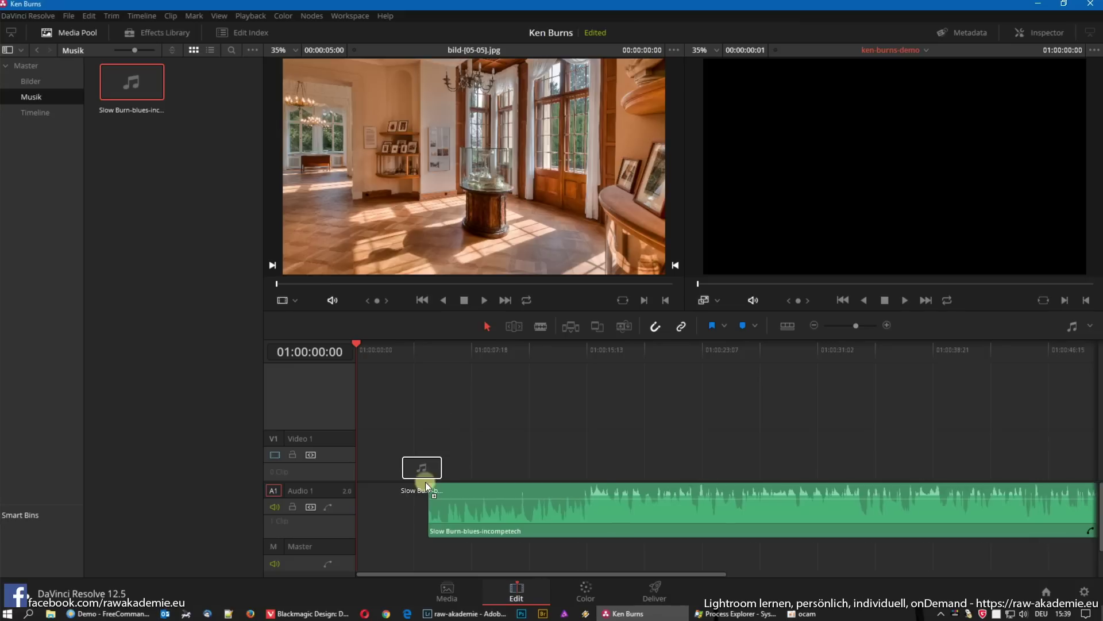
Drop the blues clip onto Audio 1 and slide it to the very start of the timeline
drag(119, 85, 425, 481)
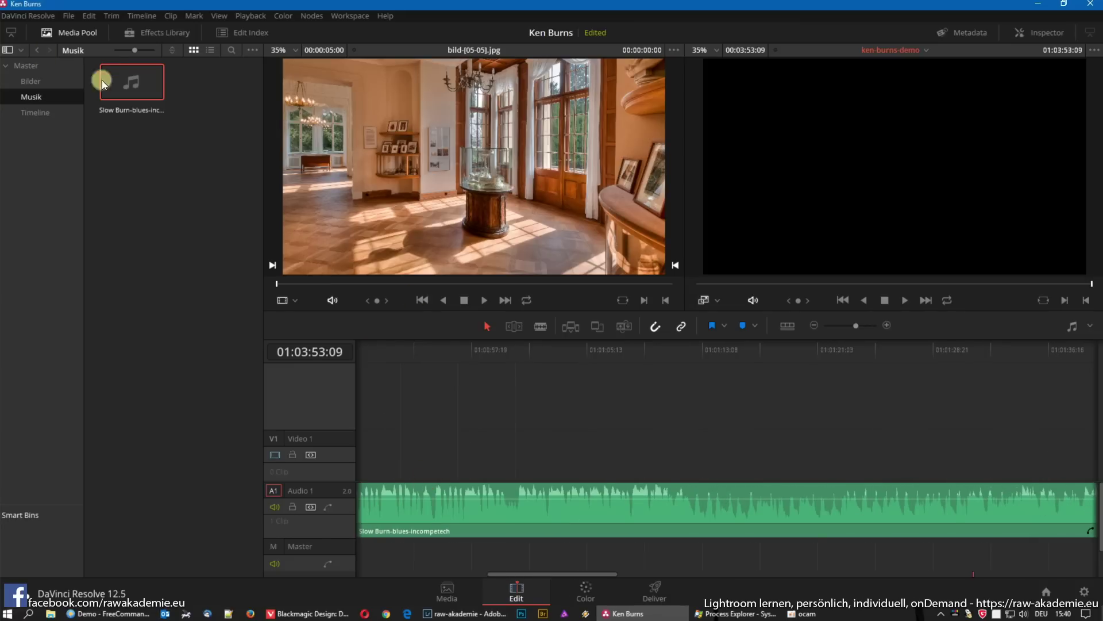
click(65, 33)
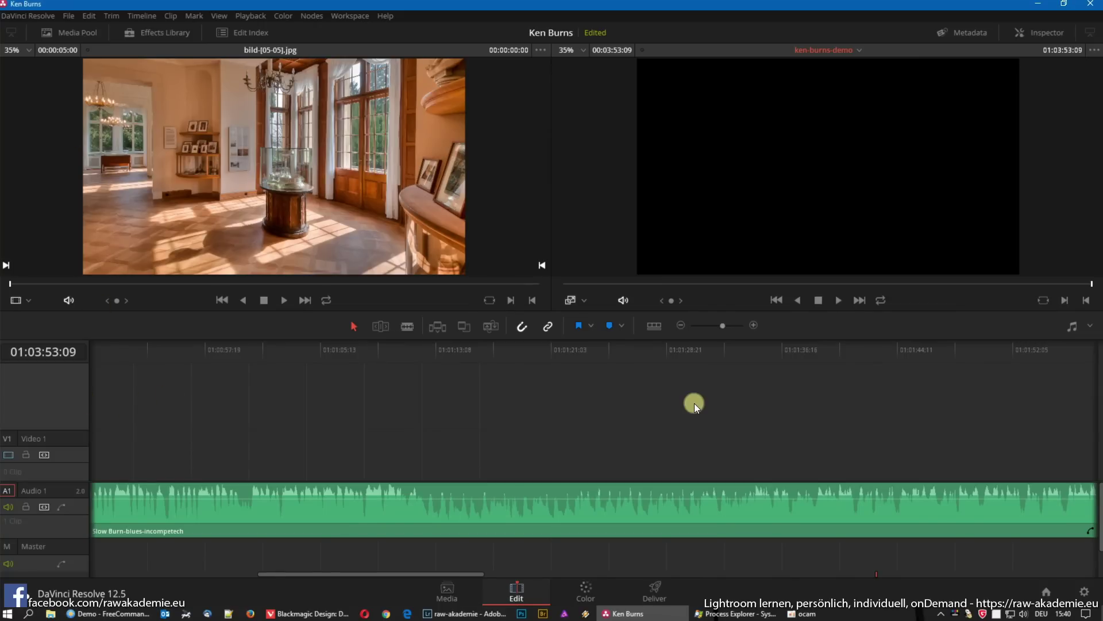
key(Home)
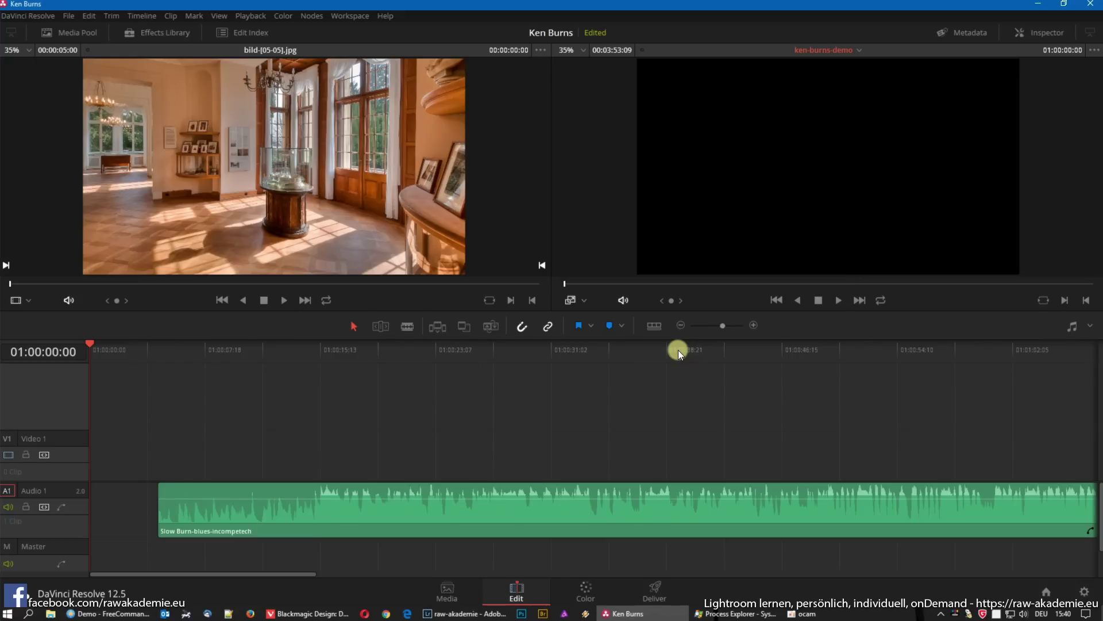
drag(485, 535, 405, 526)
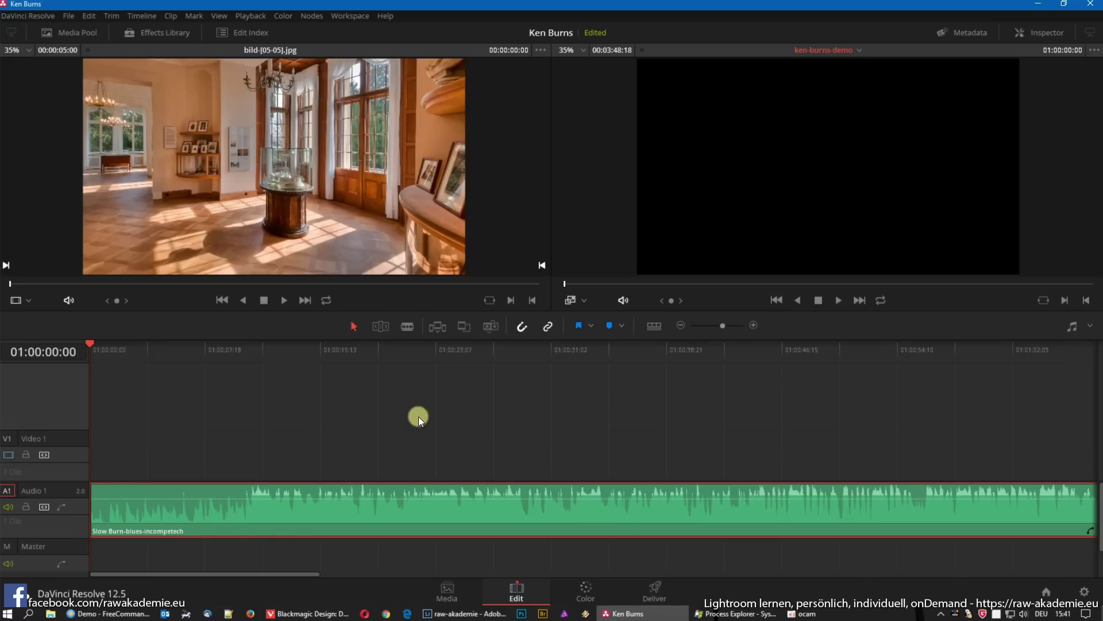
Play the music and press M on the beats to drop blue markers
key(space)
key(m)
key(m)
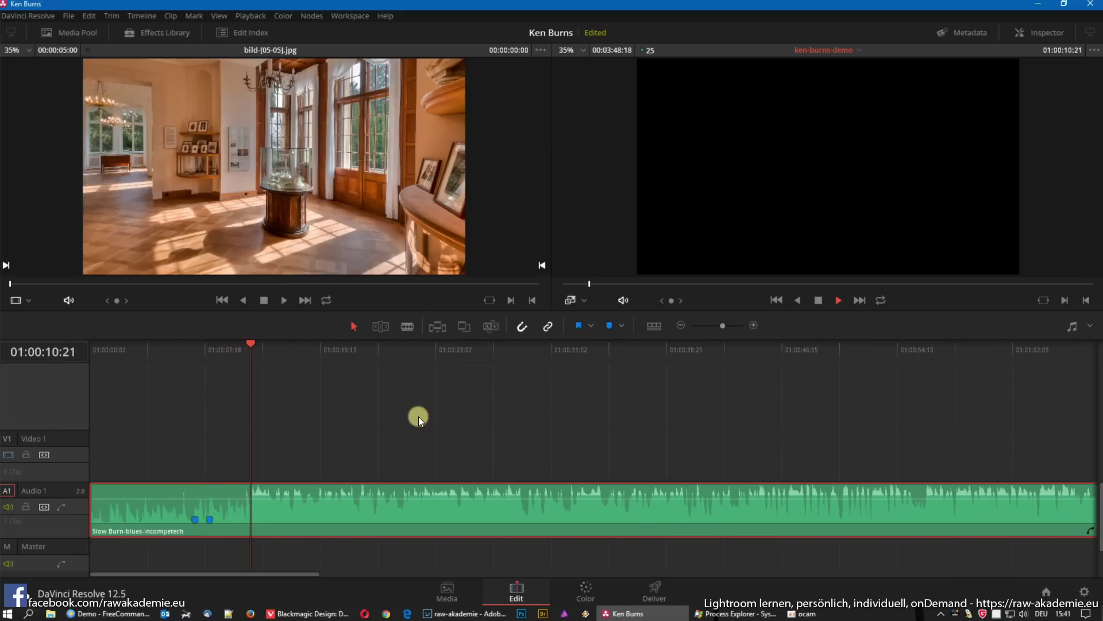
key(m)
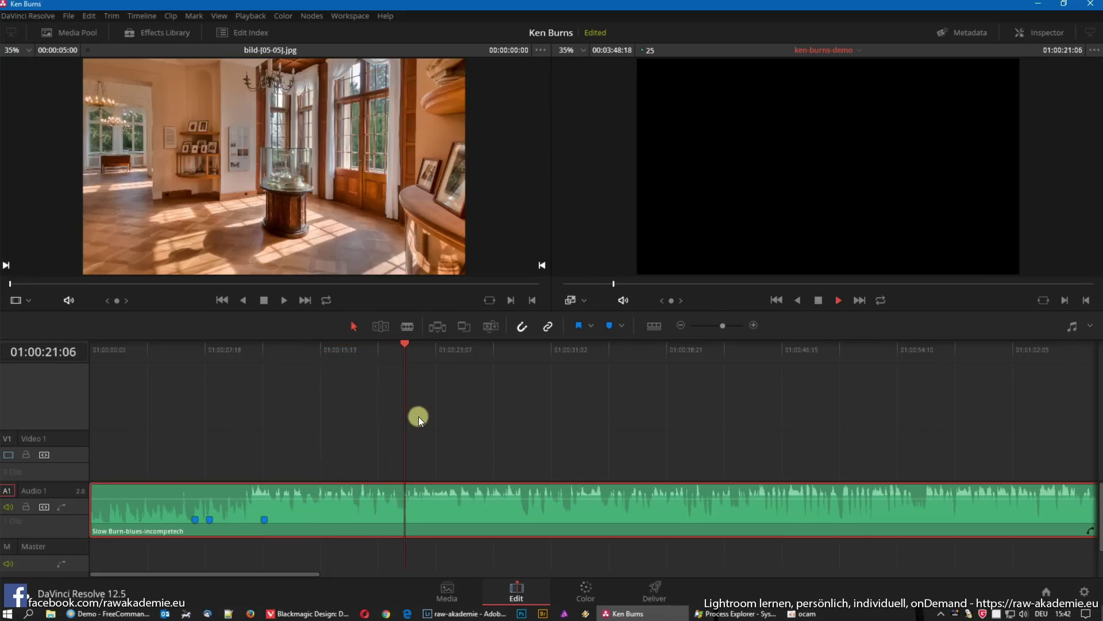
key(m)
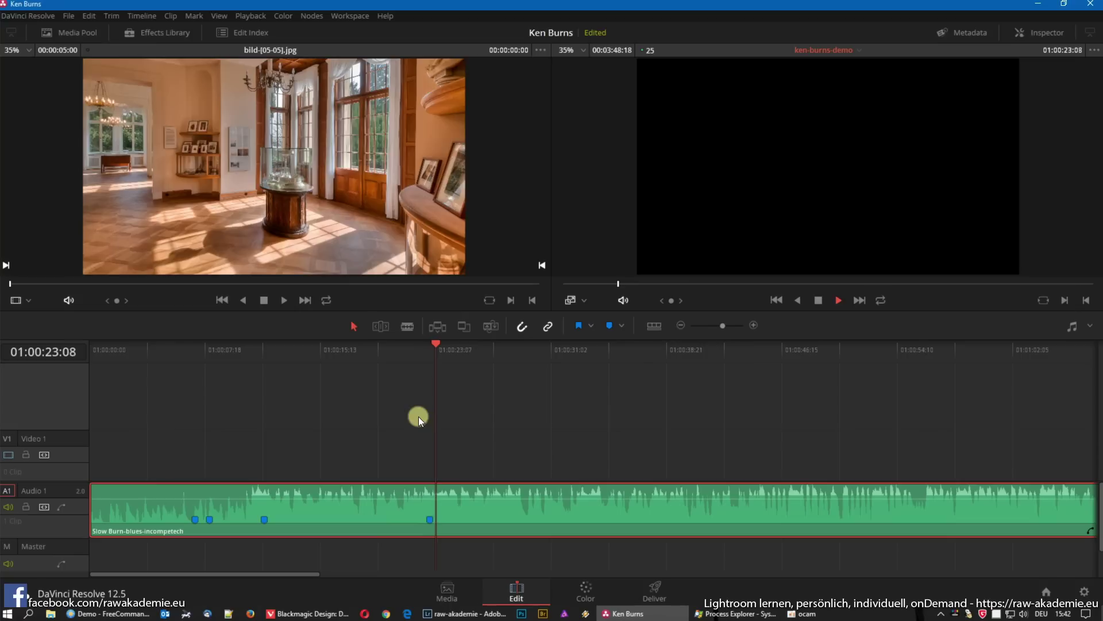
key(space)
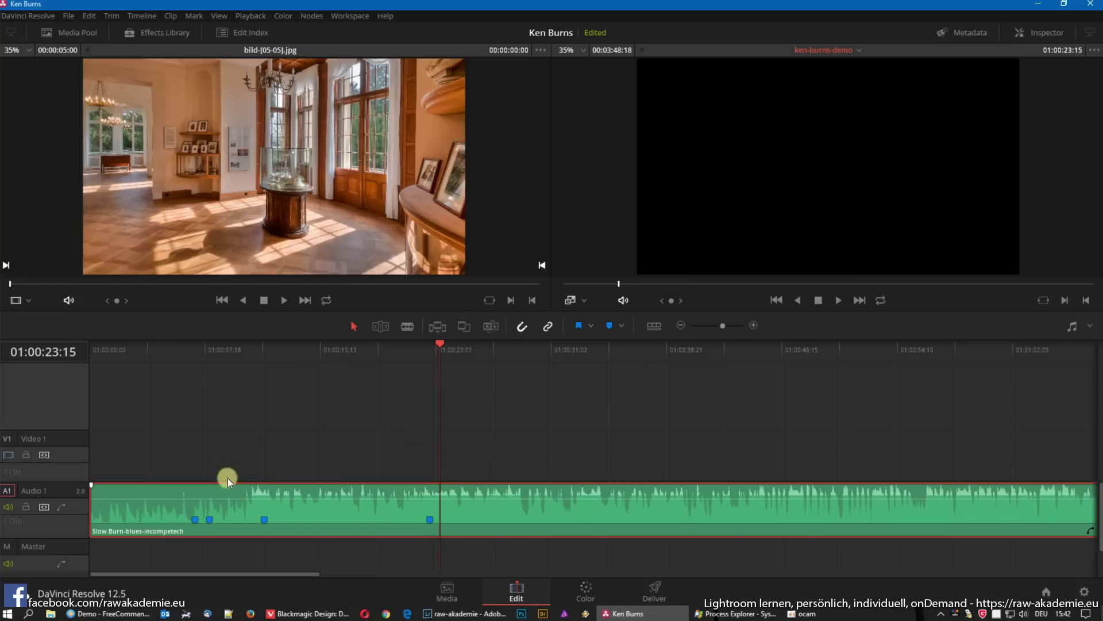
Replay from 01:00:06:00 and select the beat marker at 00:00:07:02
click(179, 356)
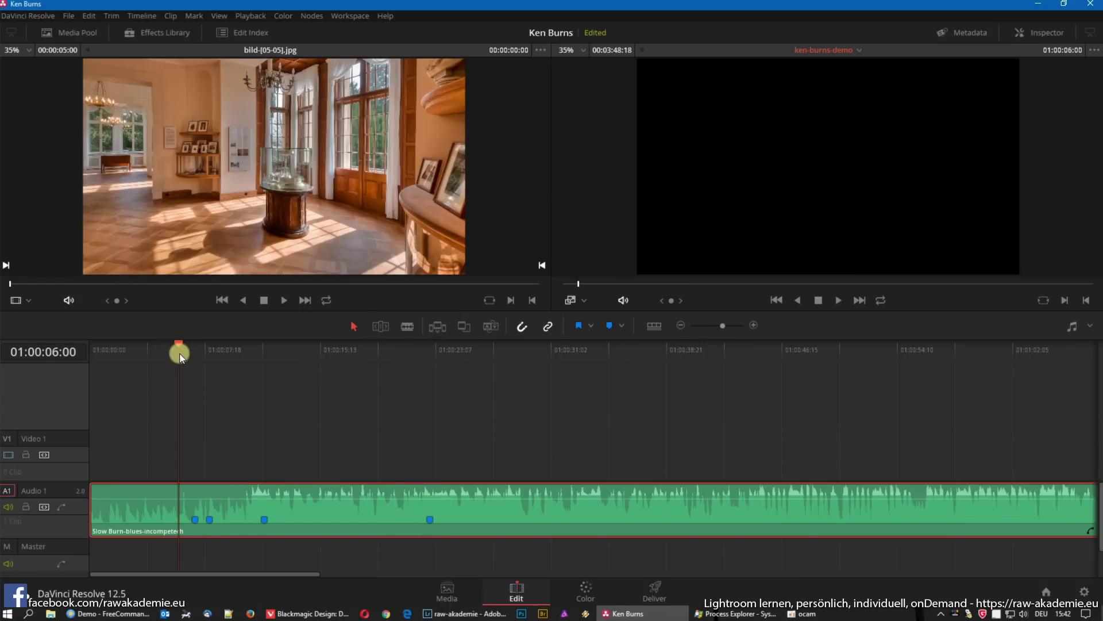
key(space)
key(space)
click(196, 520)
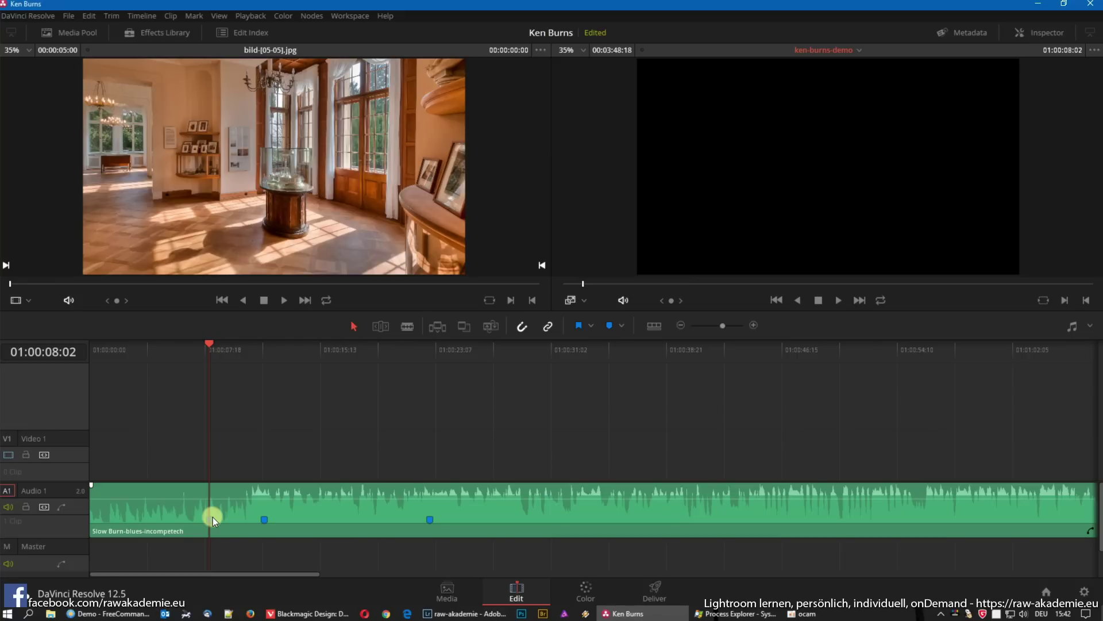
Zoom the timeline in on the opening seconds and replay from 01:00:06:20 through the marked beat
key(ctrl+plus)
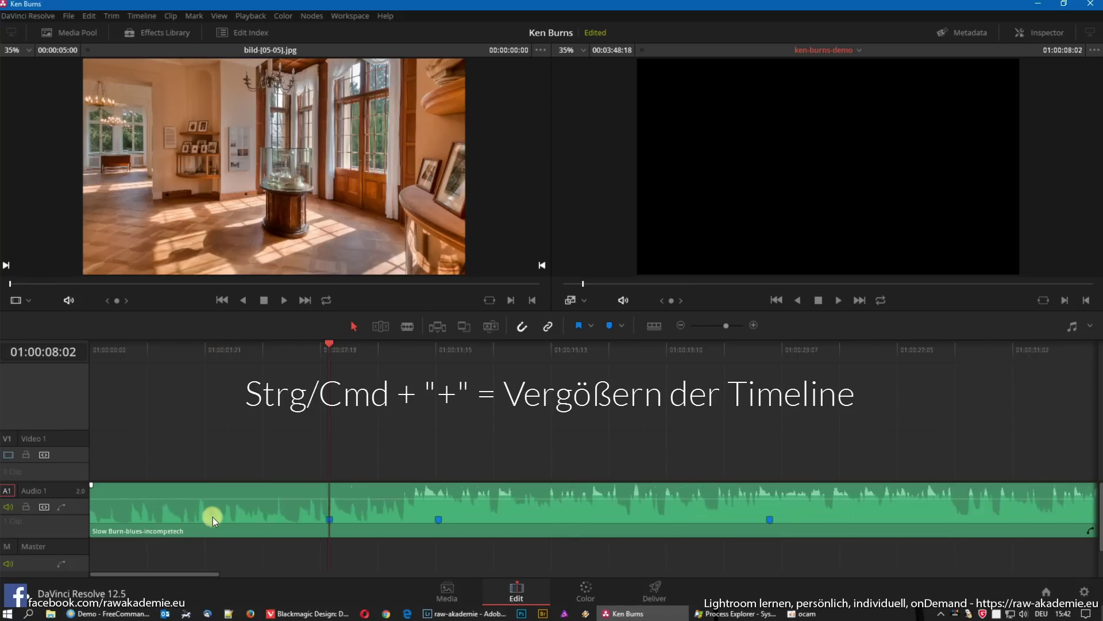
key(ctrl+plus)
key(ctrl+minus)
key(ctrl+minus)
key(ctrl+minus)
key(ctrl+plus)
key(ctrl+plus)
key(ctrl+plus)
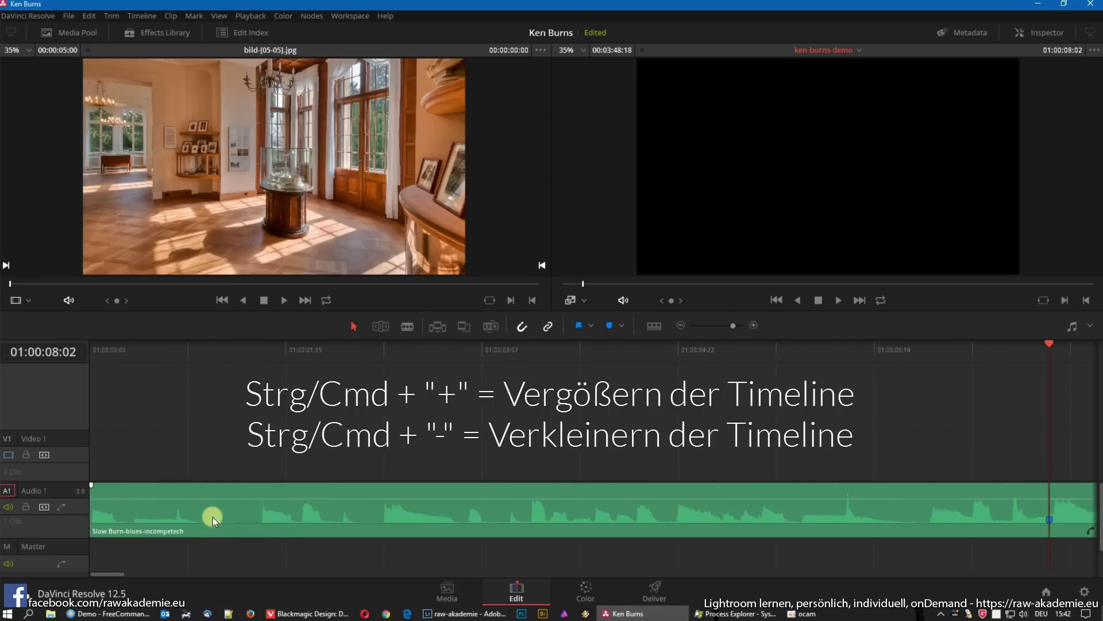
key(ctrl+minus)
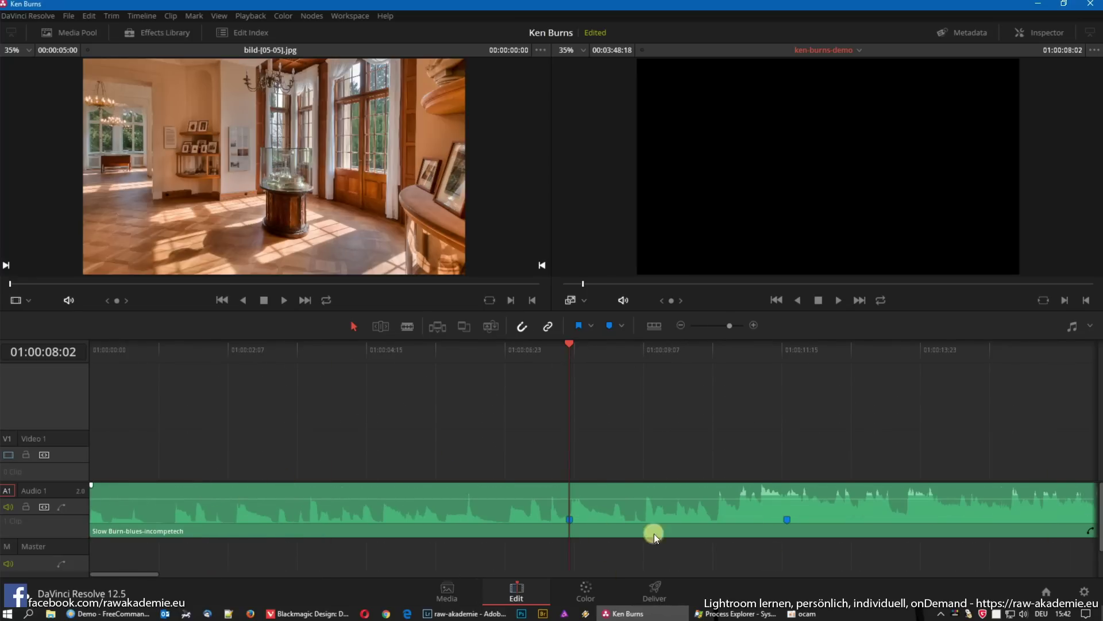
click(495, 356)
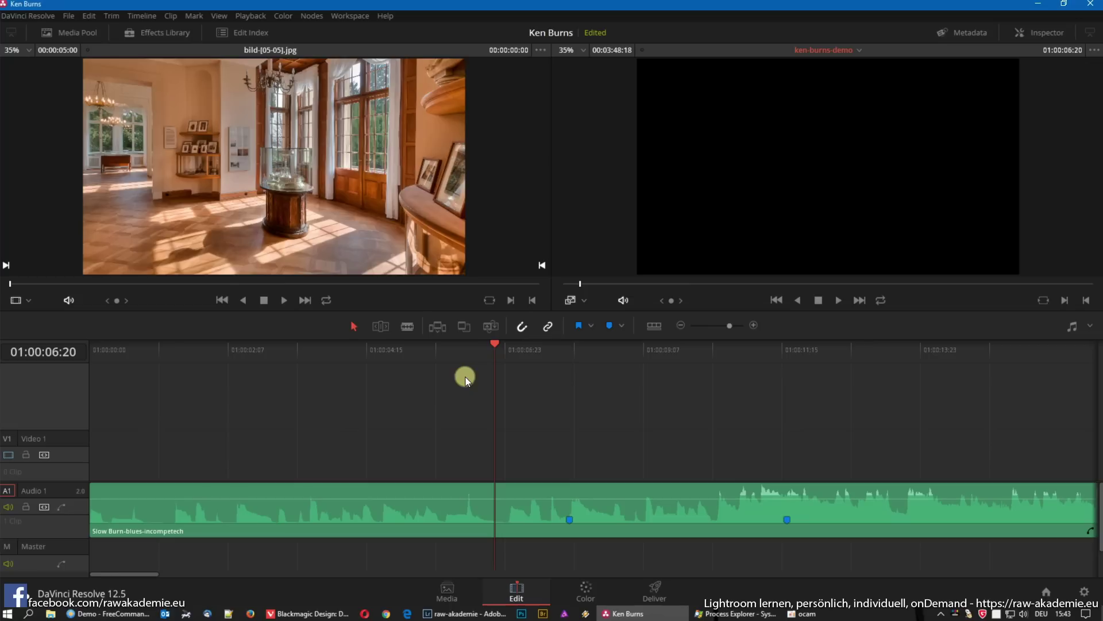
key(space)
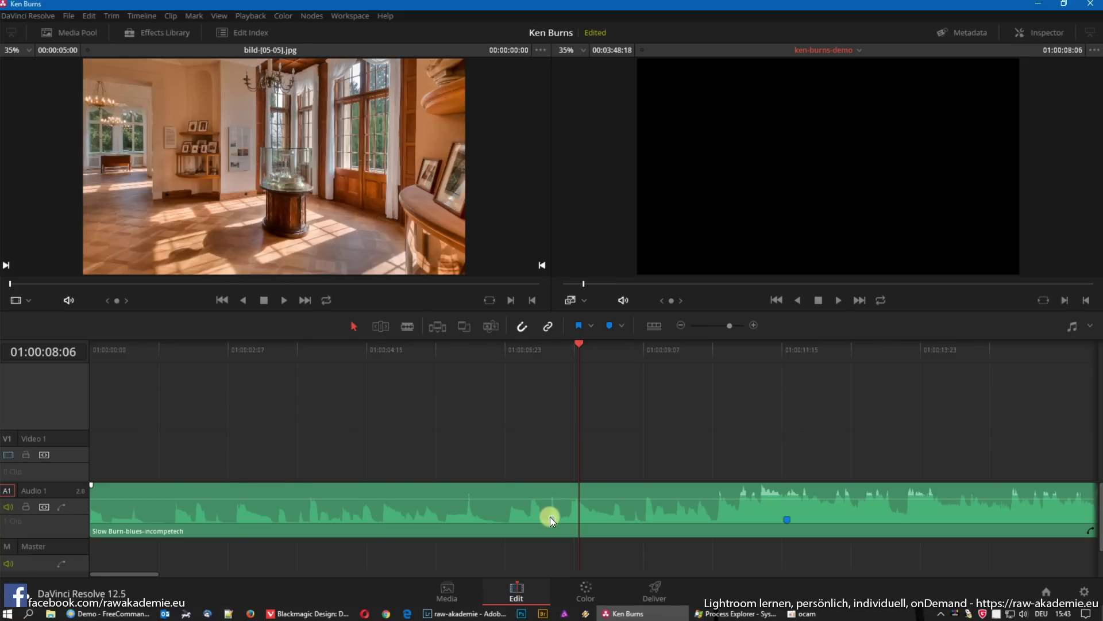
Play from 01:00:07:00 and step frame by frame to locate the beat at 01:00:11:14
click(505, 353)
key(space)
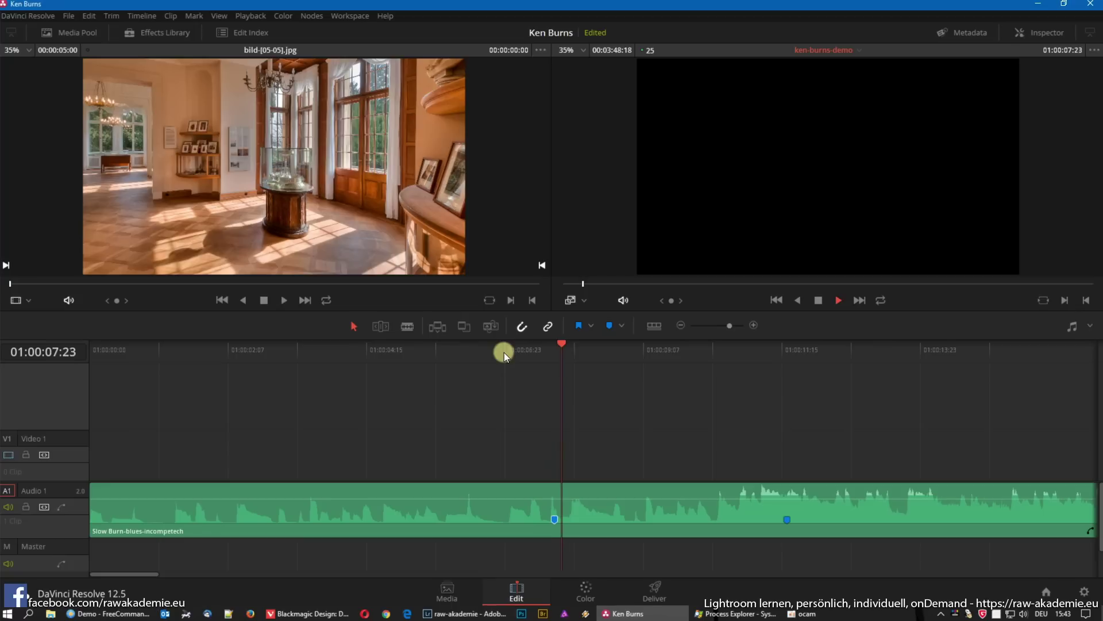
key(space)
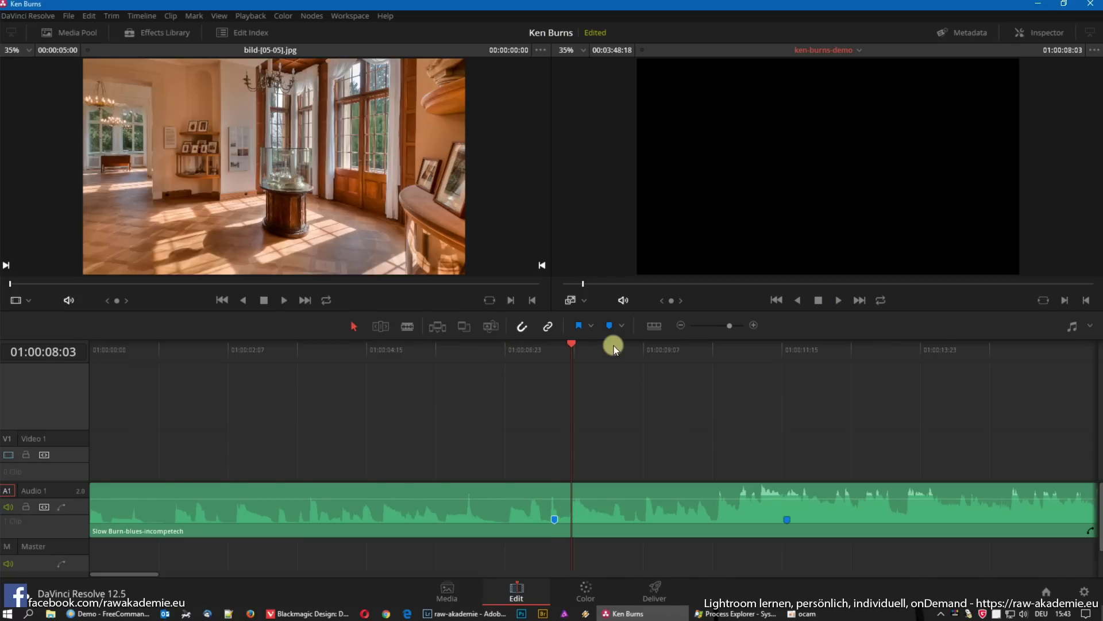
key(space)
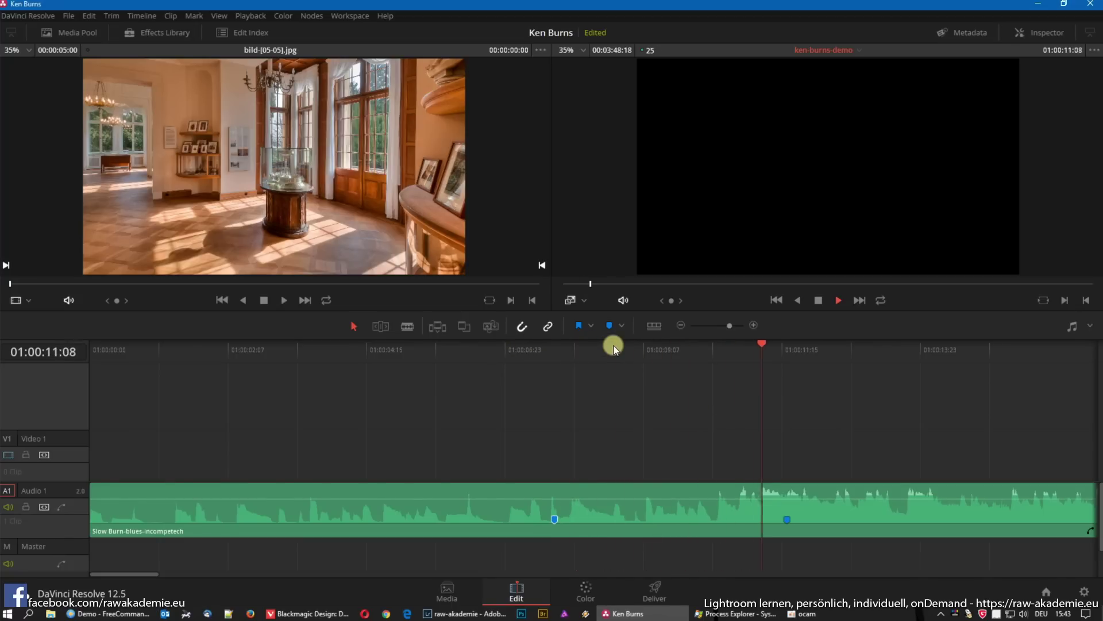
key(space)
key(Left)
key(Left)
key(Left)
key(Left)
key(Left)
key(Left)
key(Left)
key(Left)
key(Left)
key(Left)
key(Left)
key(Right)
key(Right)
key(Right)
key(Right)
key(Right)
key(Right)
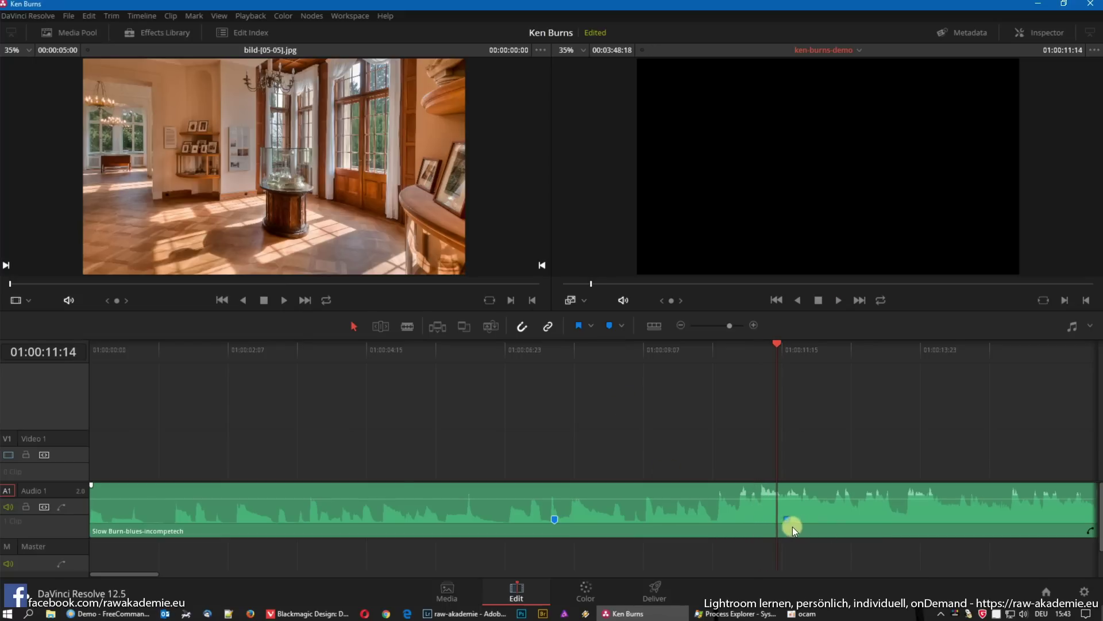
Toggle snapping and drag the second marker onto the beat at 01:00:11:14
drag(787, 521, 775, 523)
drag(782, 347, 756, 348)
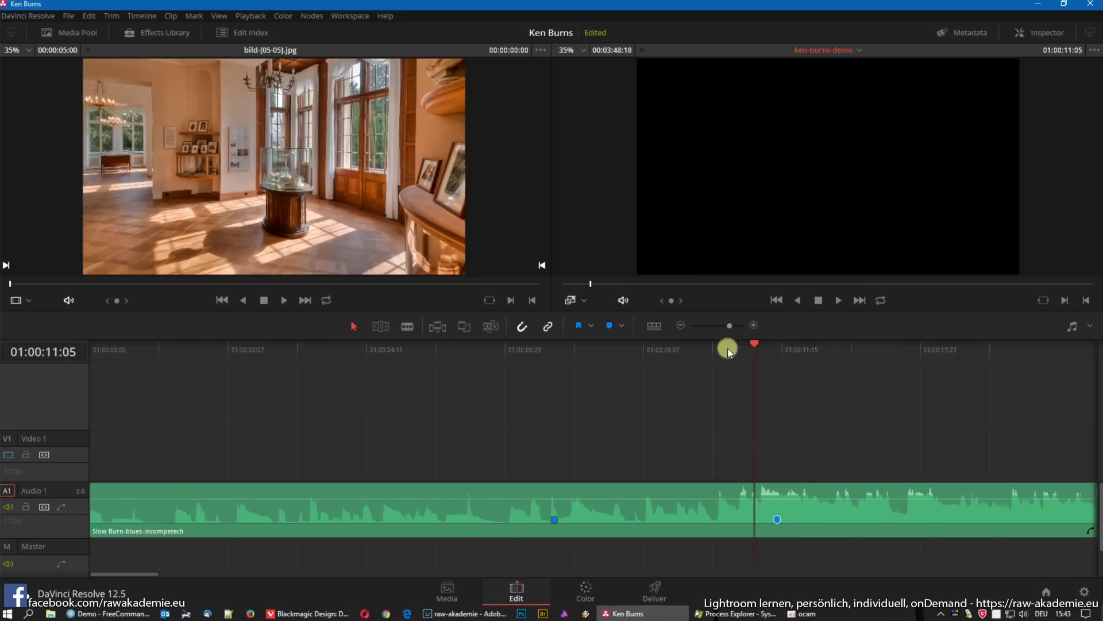
click(523, 325)
drag(754, 343, 769, 343)
Replay from 01:00:09:19, nudge the second marker onto the beat at 01:00:11:08, then zoom out
drag(777, 344, 673, 343)
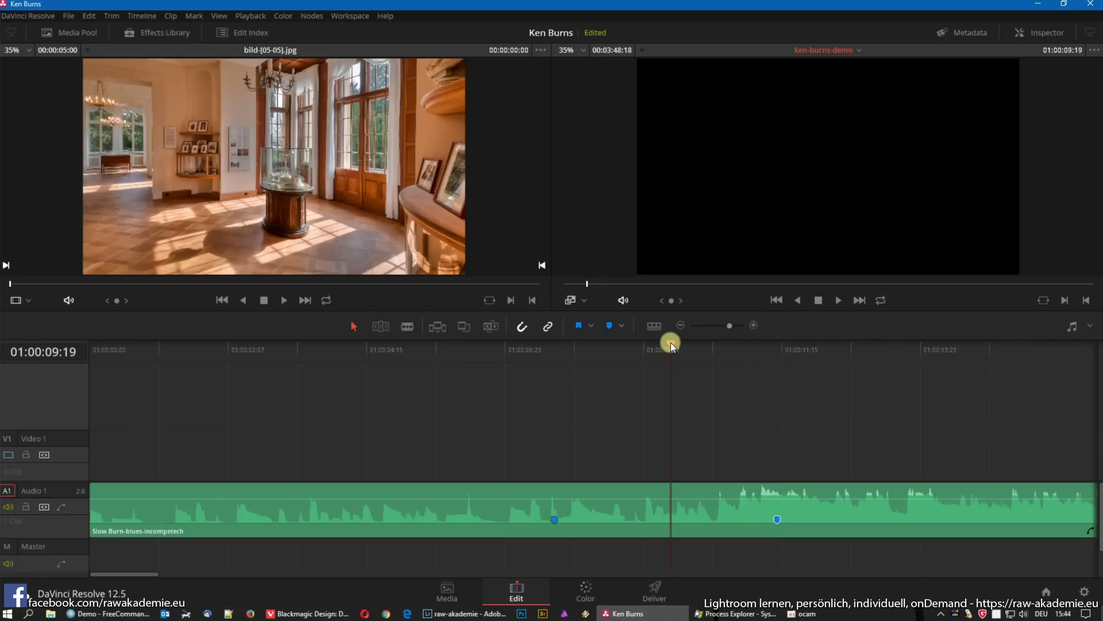
key(space)
key(space)
drag(777, 518, 765, 518)
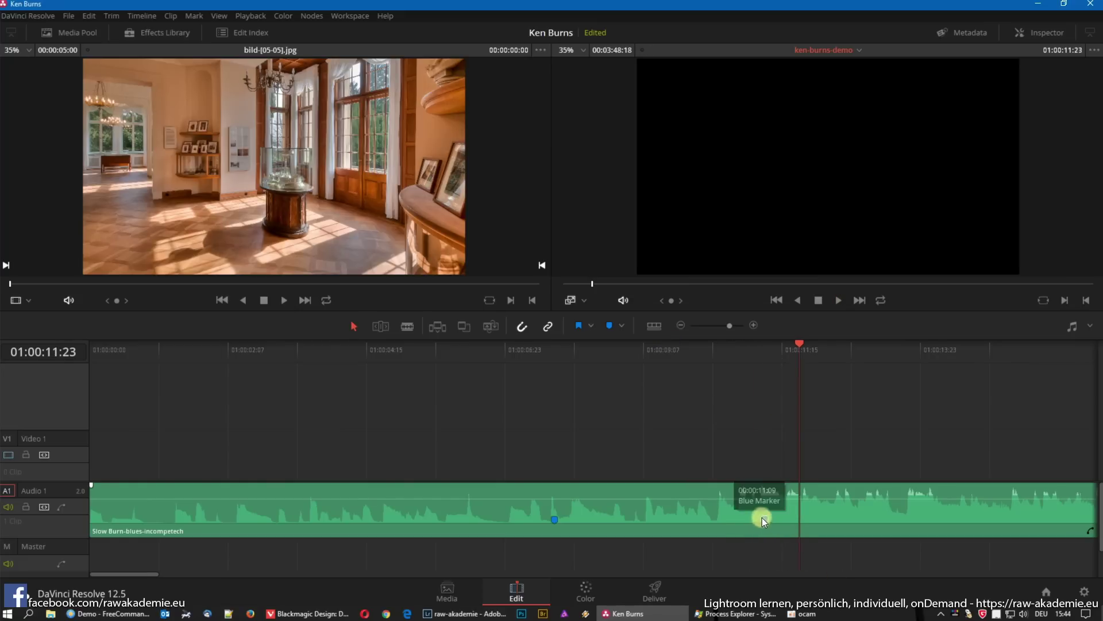
click(795, 344)
drag(796, 343, 789, 354)
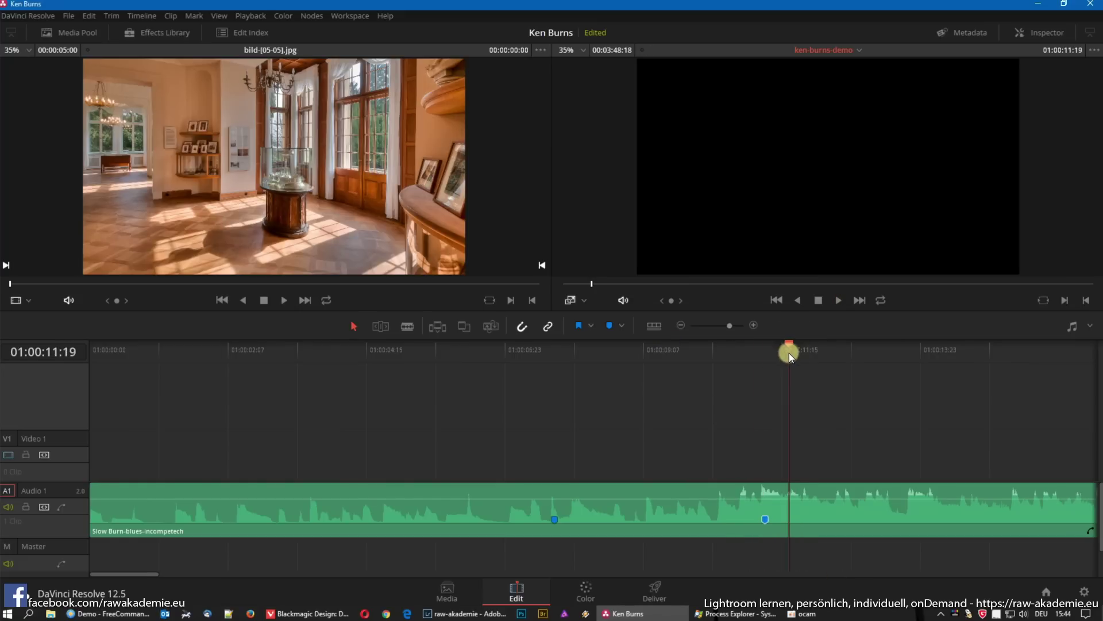
drag(740, 526, 740, 524)
drag(791, 340, 762, 346)
drag(740, 519, 767, 531)
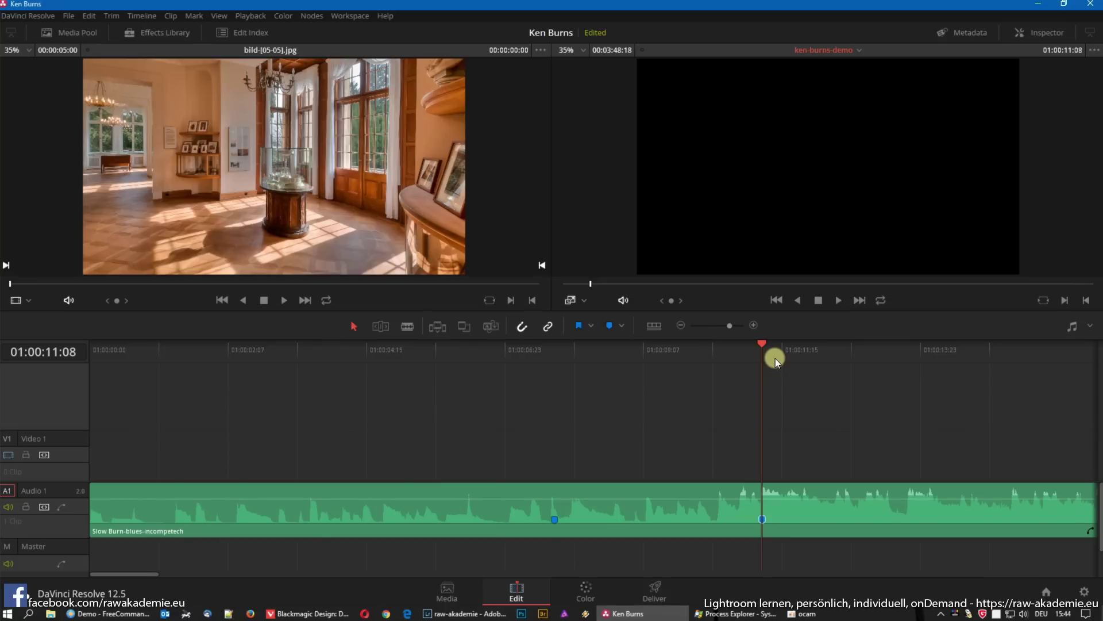
key(ctrl+minus)
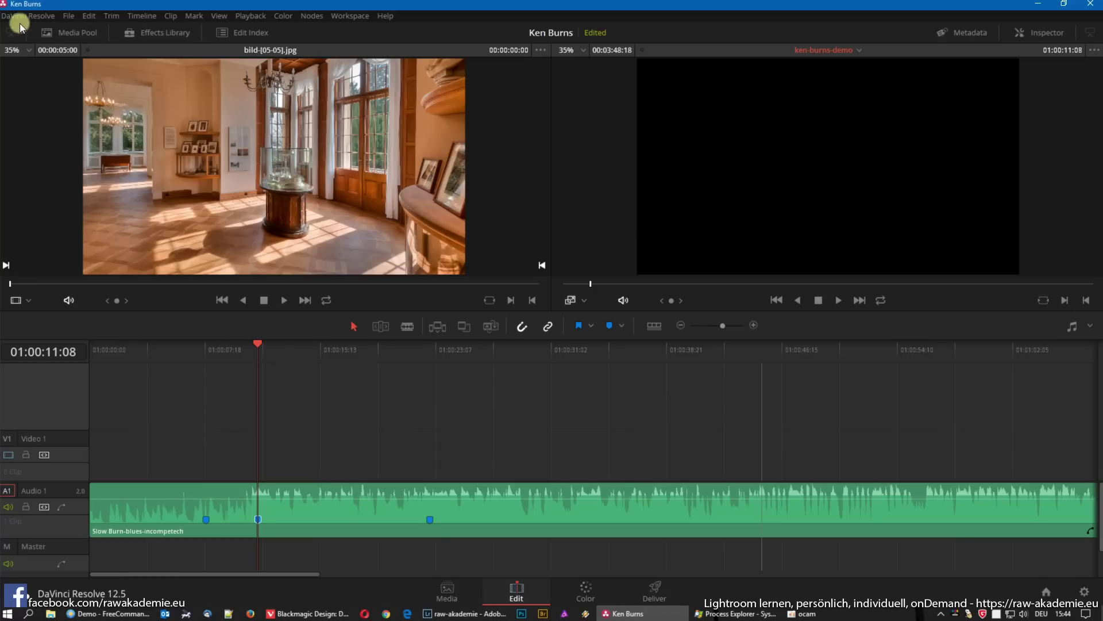
Show the Bilder bin in the media pool and drag bild-[01-01] toward the video track
click(60, 35)
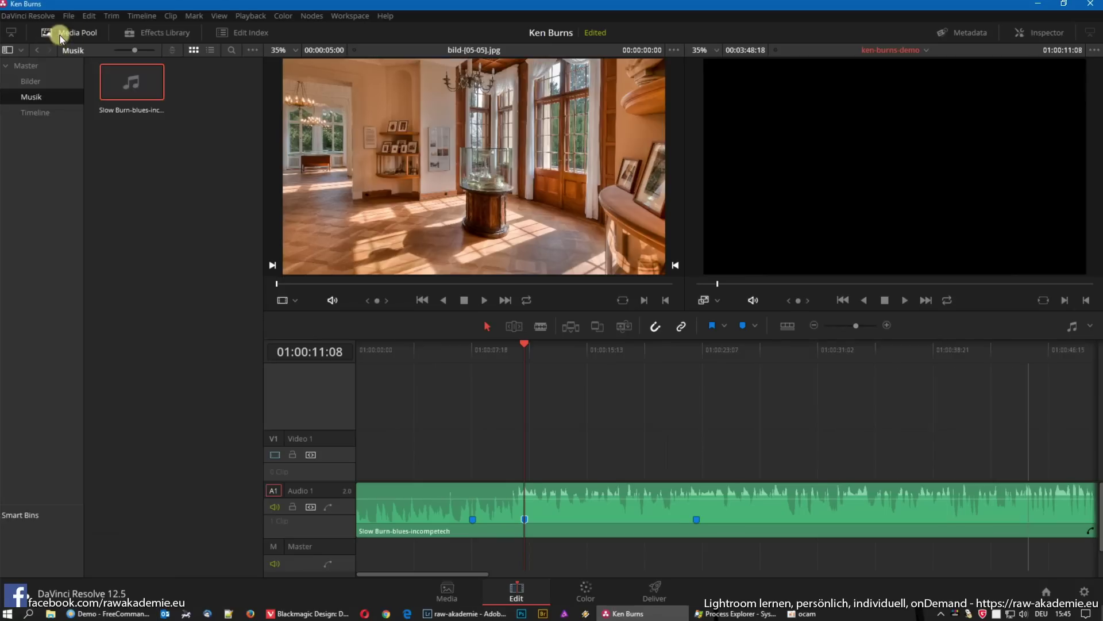
click(34, 81)
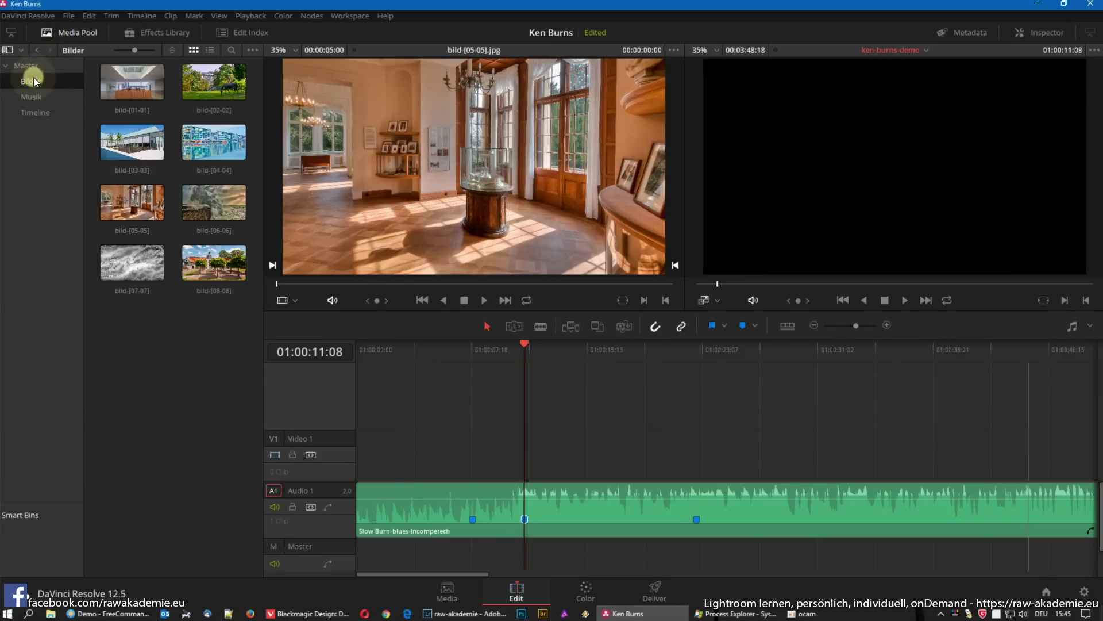
click(135, 82)
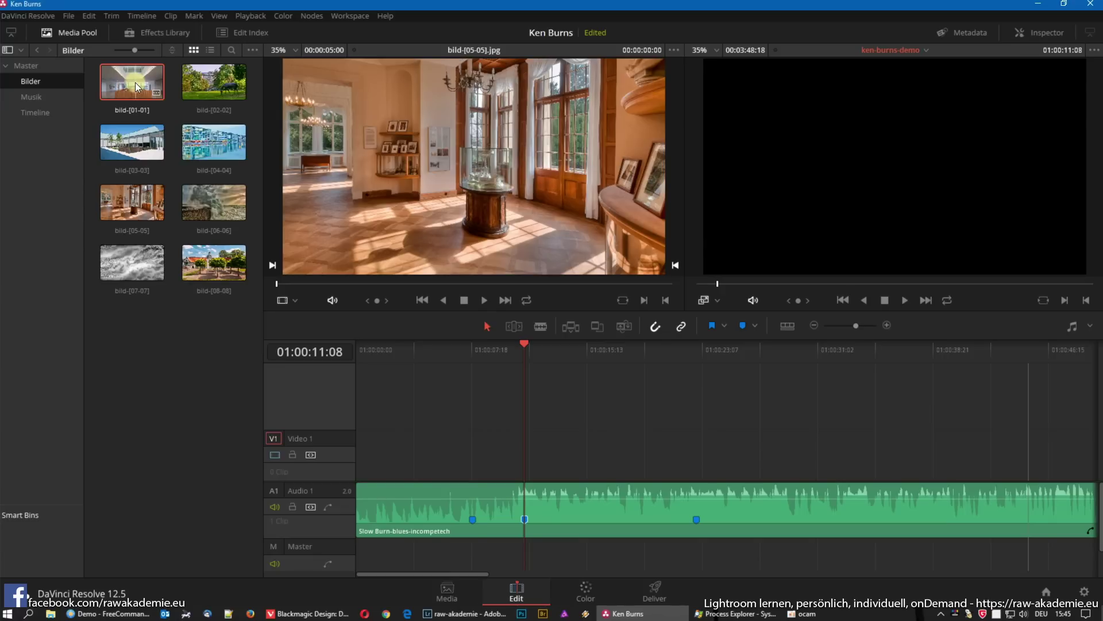
mouse_move(135, 82)
mouse_down()
mouse_move(417, 449)
mouse_move(418, 559)
mouse_up()
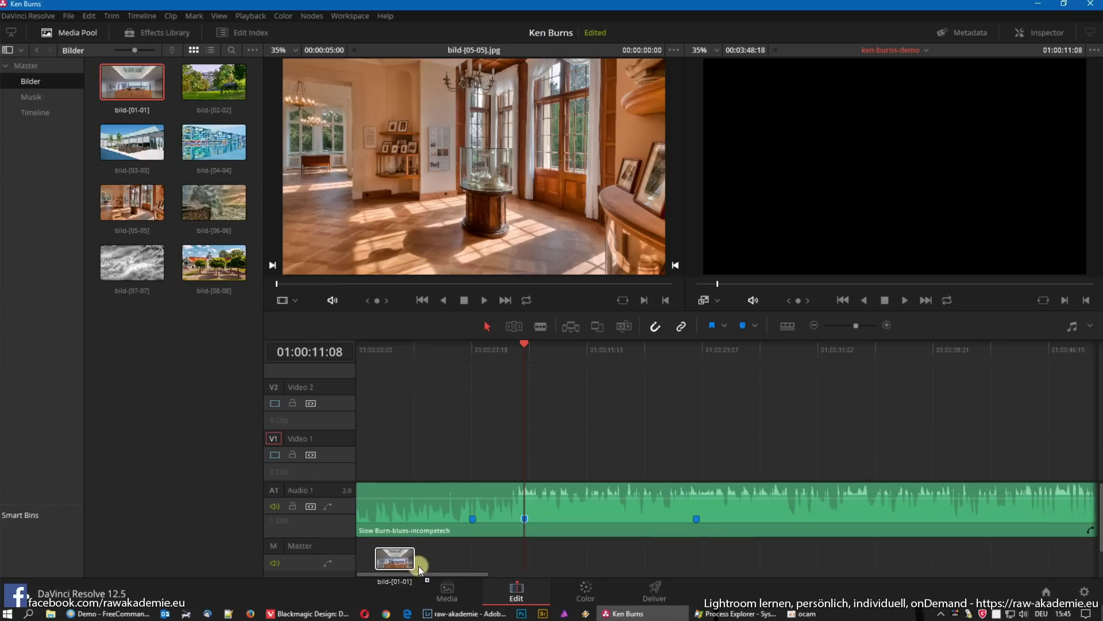
Place bild-[01-01] at the start of Video 1 and extend it to the 01:00:07:20 marker
mouse_move(418, 558)
mouse_down()
mouse_move(414, 484)
mouse_move(341, 449)
mouse_up()
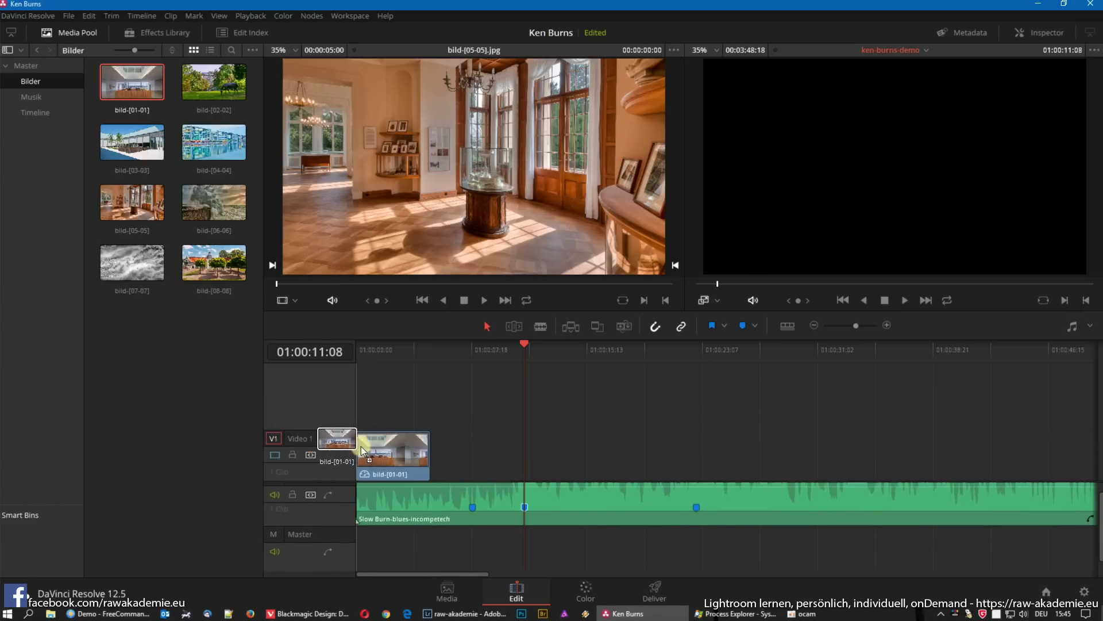
mouse_move(341, 450)
mouse_down()
mouse_move(393, 454)
mouse_move(374, 460)
mouse_up()
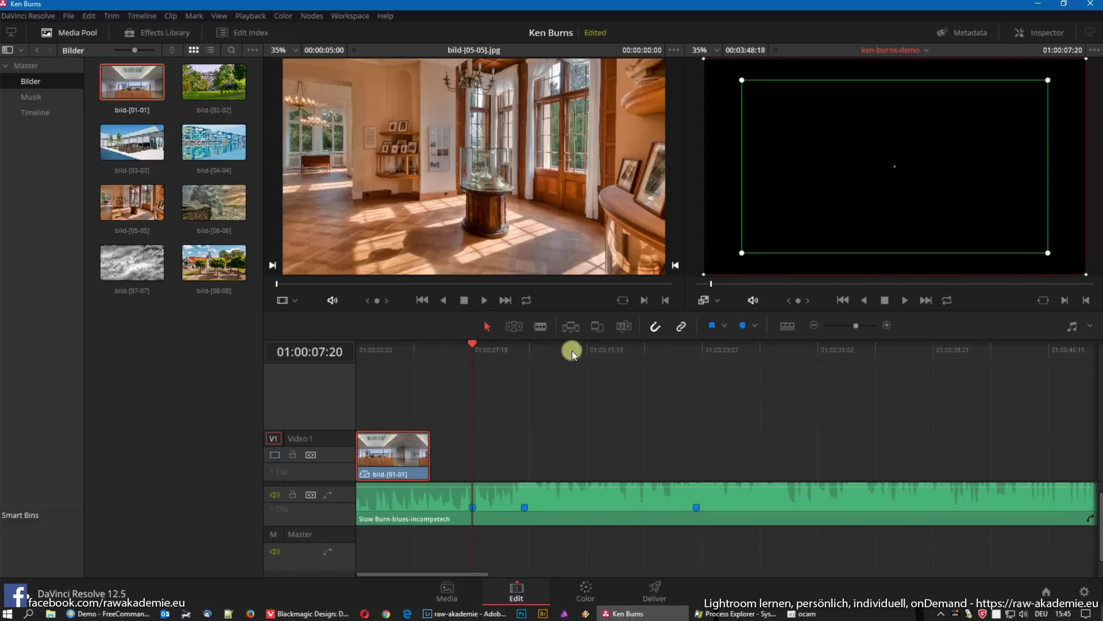
drag(473, 343, 707, 375)
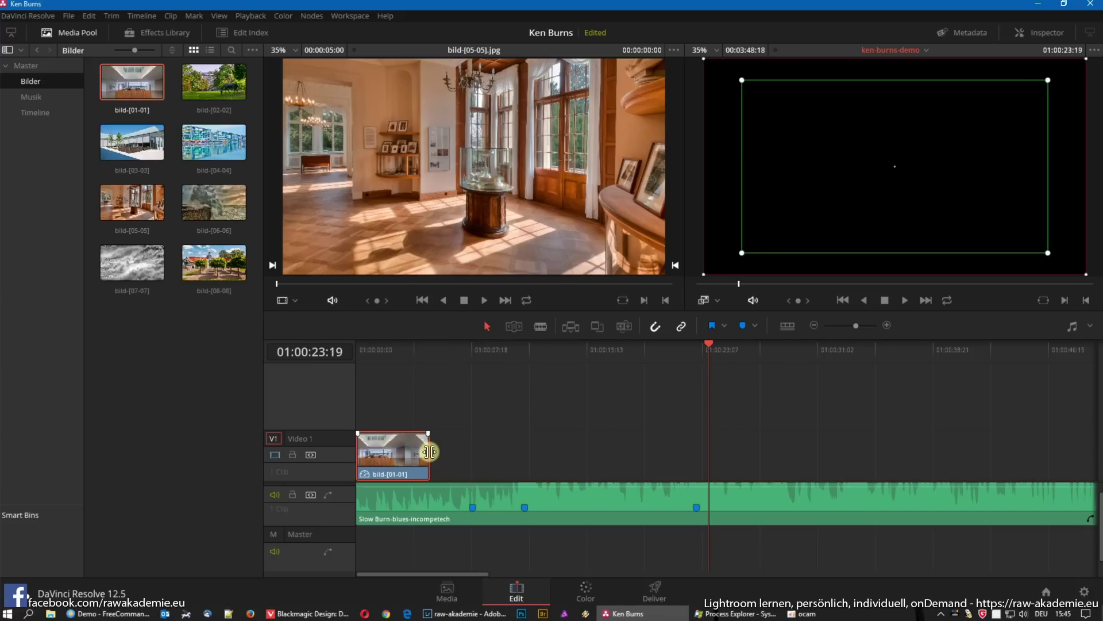
drag(430, 453, 468, 449)
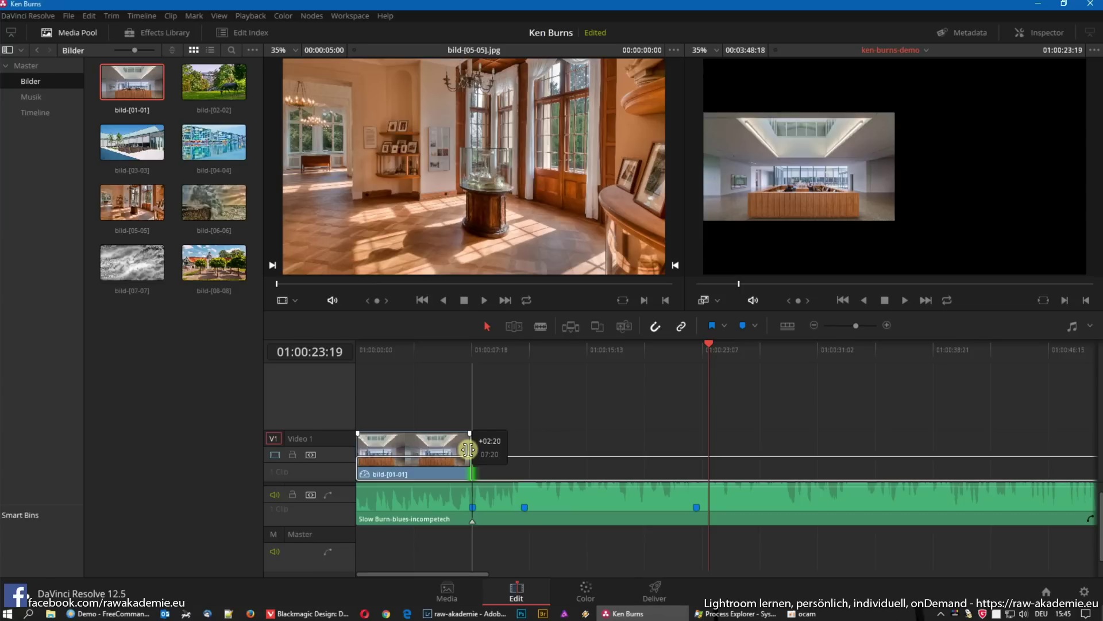
click(481, 347)
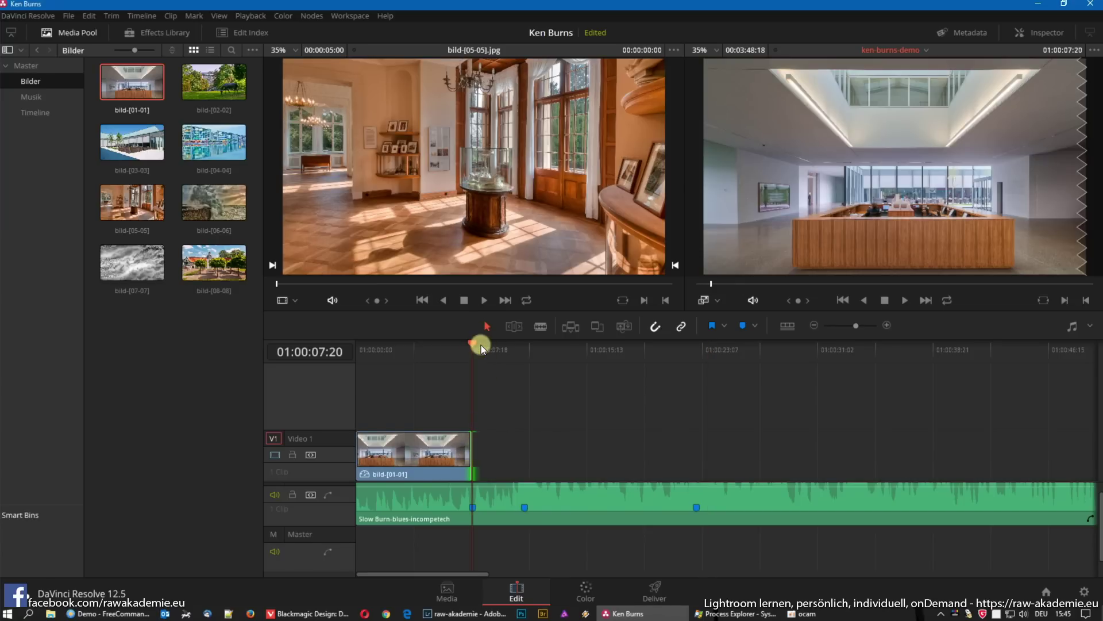
click(580, 466)
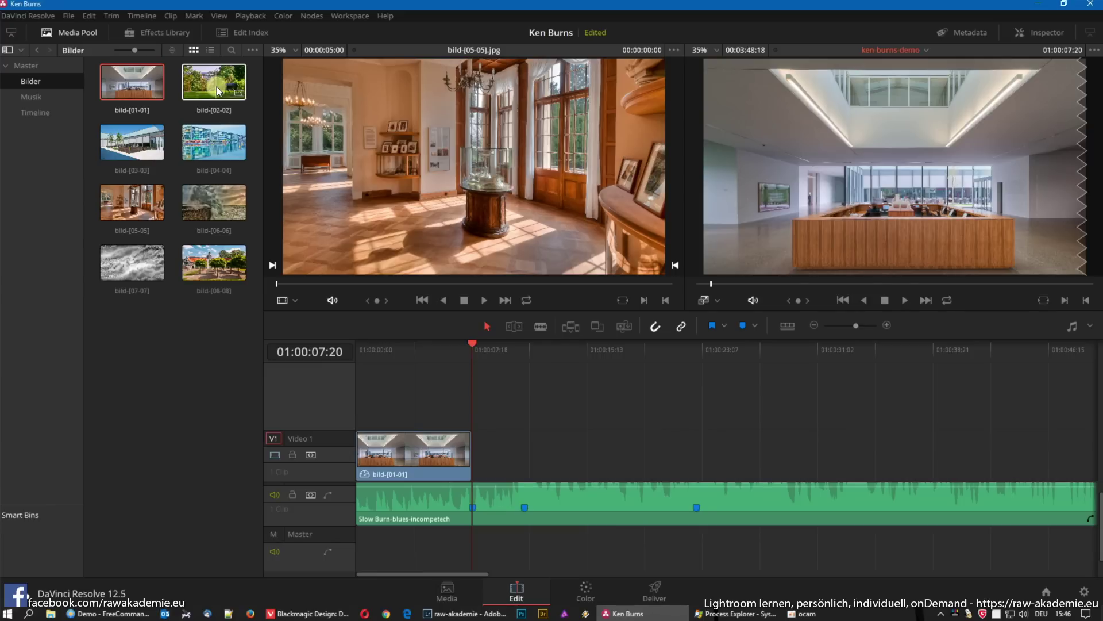
Drop bild-[02-02] onto V1 after bild-[01-01], park the playhead on it, and close the Media Pool
mouse_move(213, 85)
mouse_down()
mouse_move(509, 459)
mouse_move(533, 452)
mouse_move(524, 452)
mouse_up()
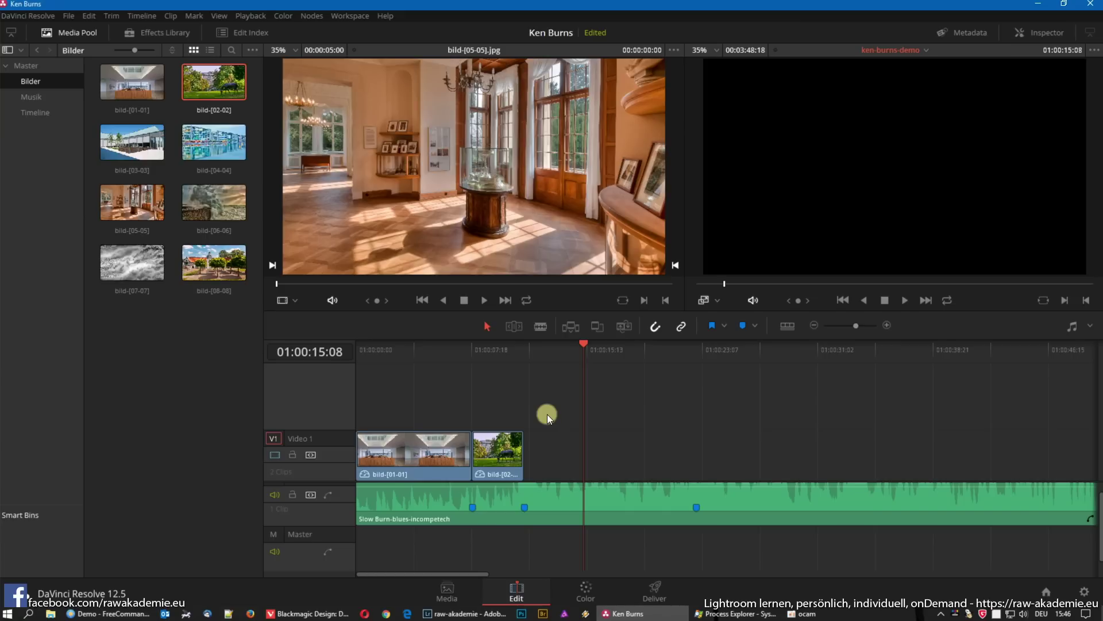
click(499, 350)
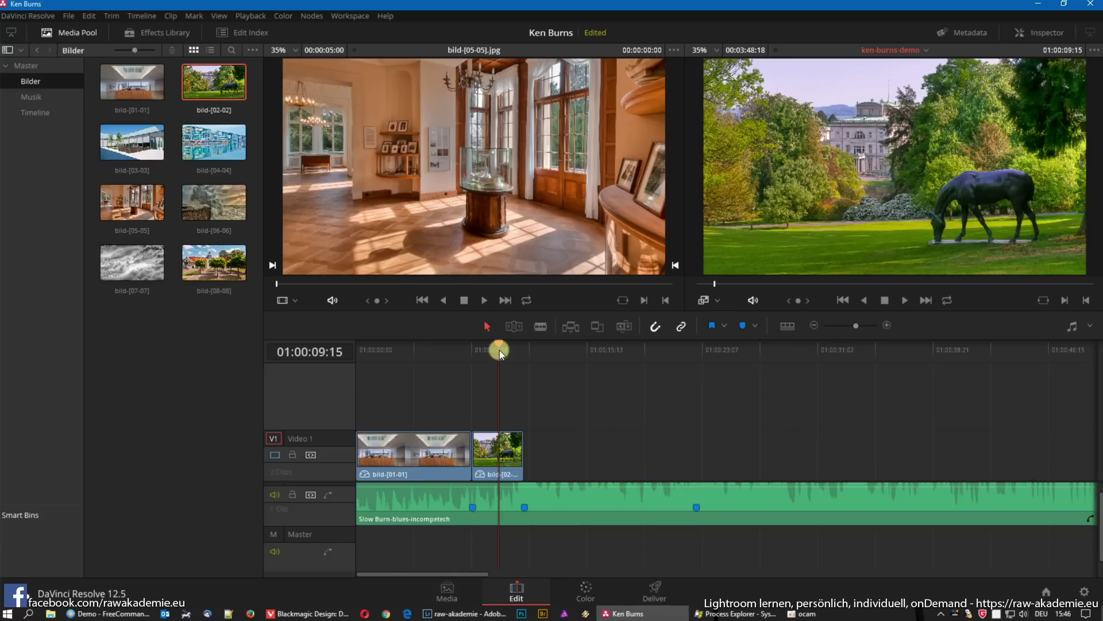
click(60, 34)
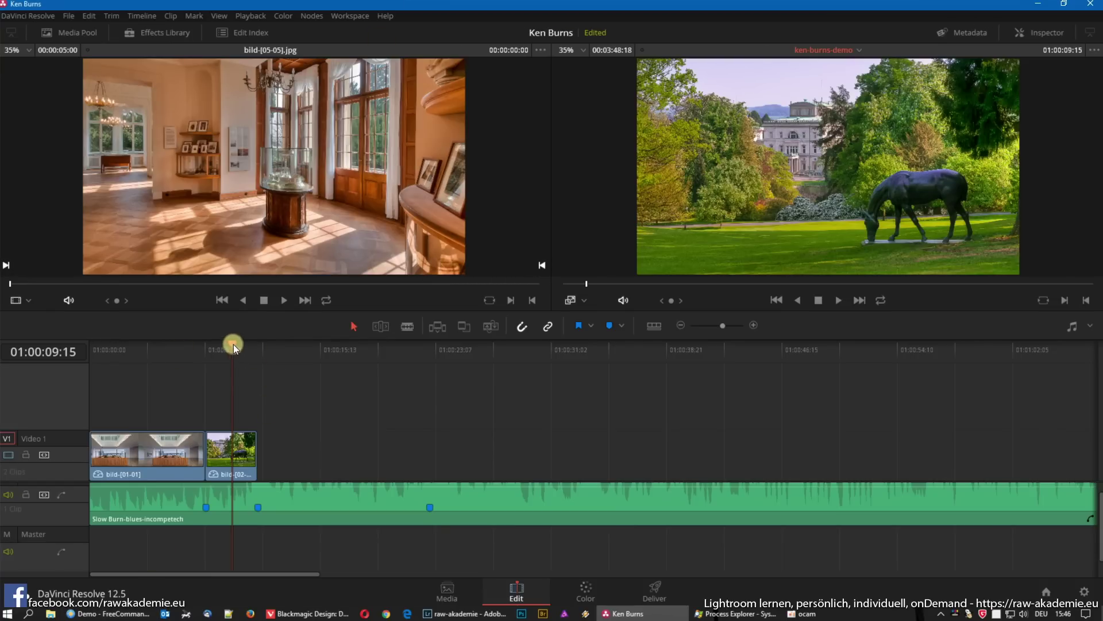
drag(234, 345, 89, 354)
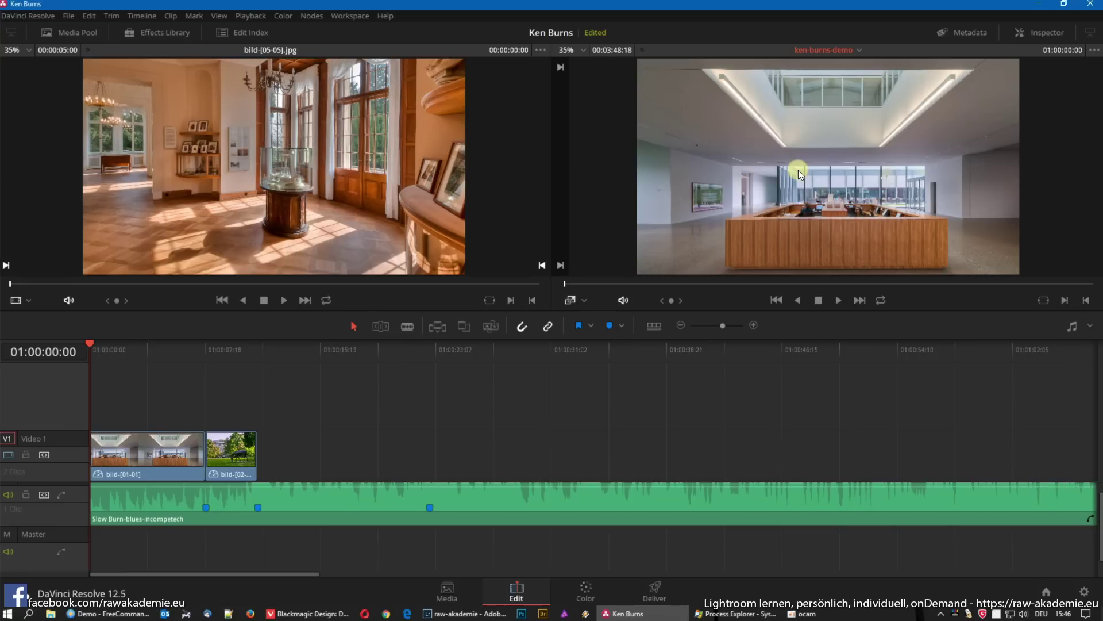
key(space)
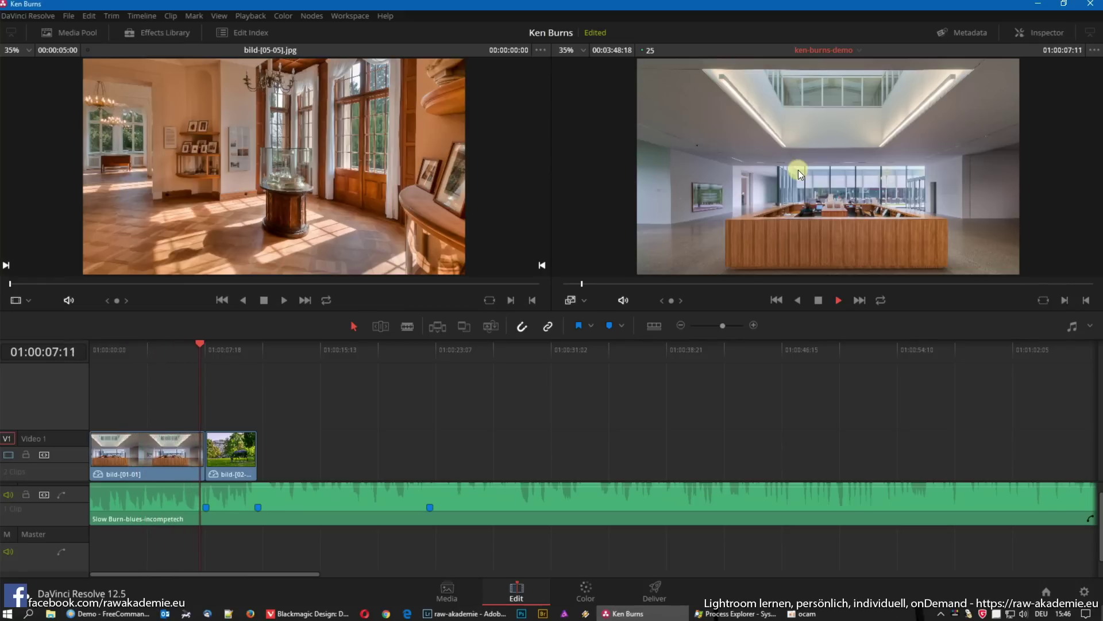
key(space)
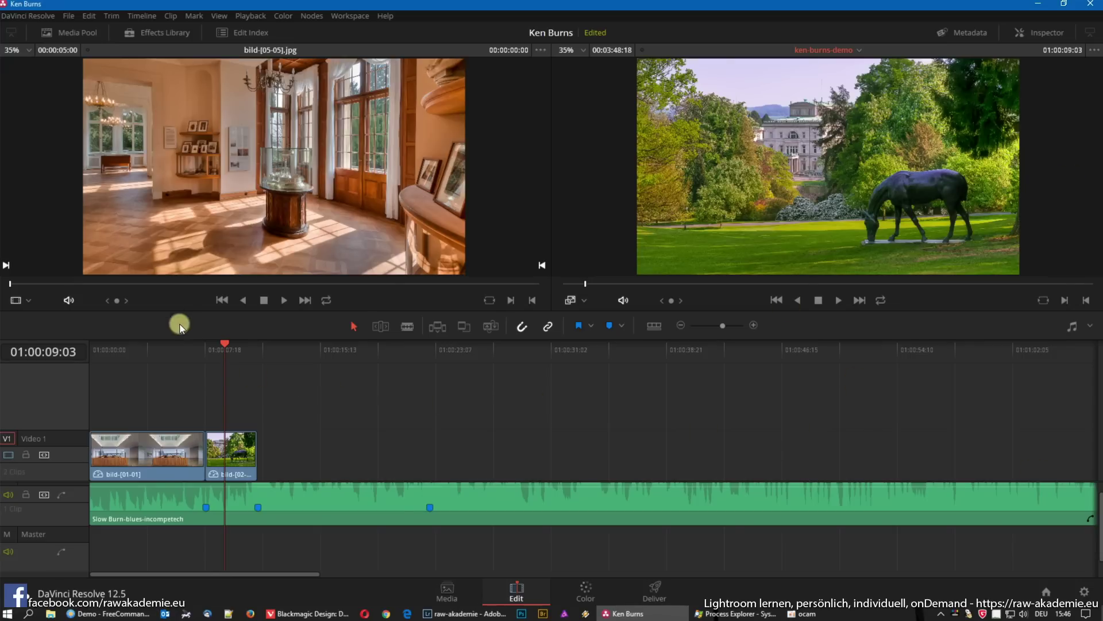
click(218, 347)
Zoom into the timeline and drag the photo cut and blue marker until they meet
key(ctrl+equal)
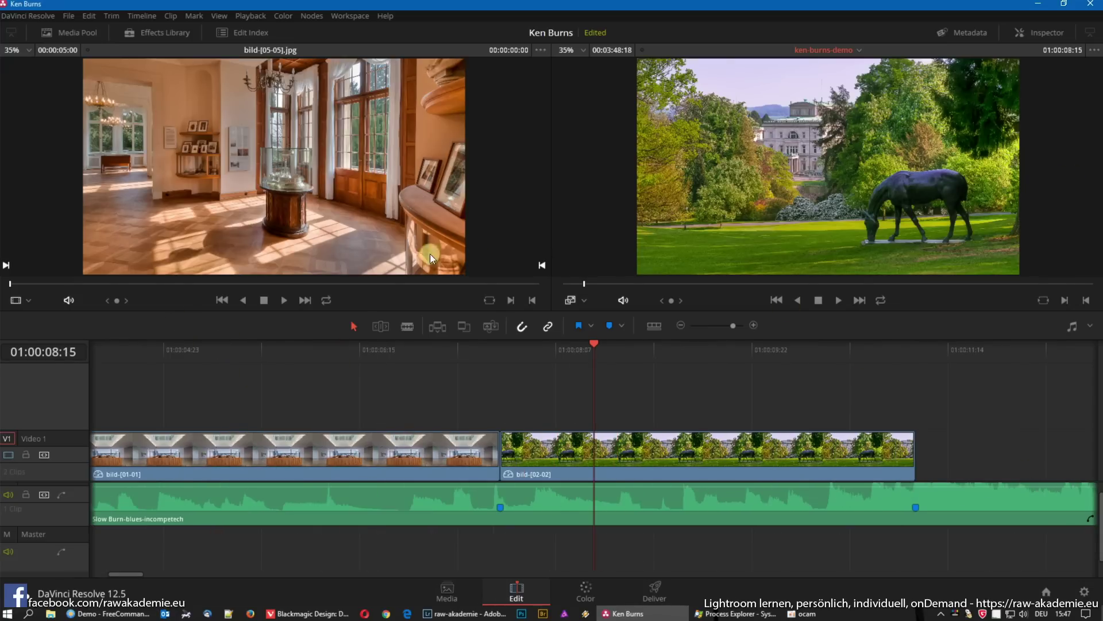
mouse_move(502, 507)
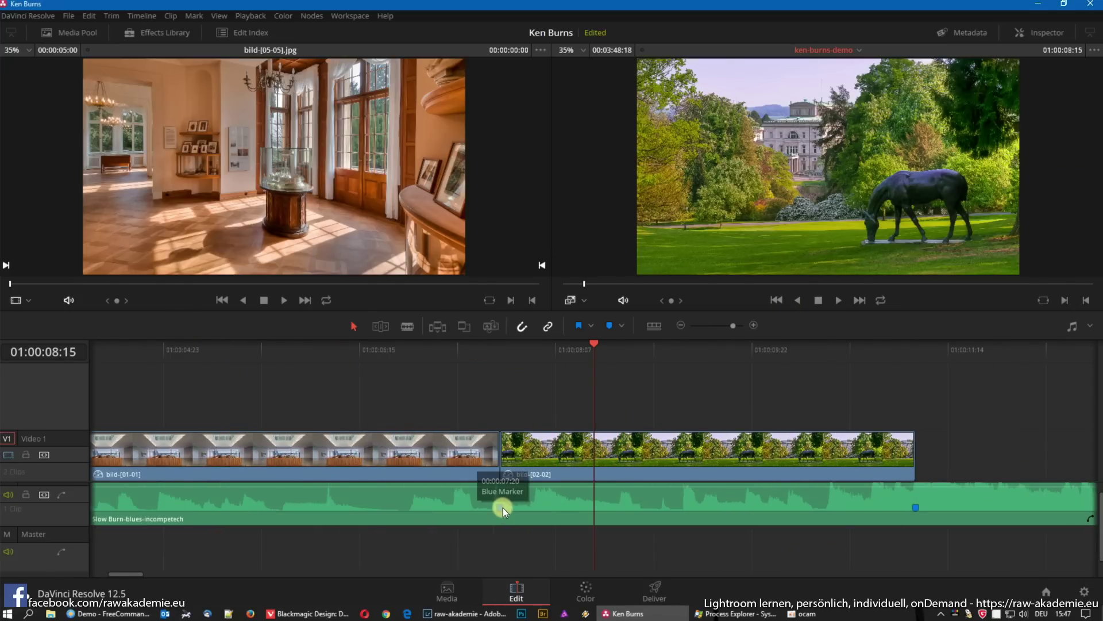
key(ctrl+equal)
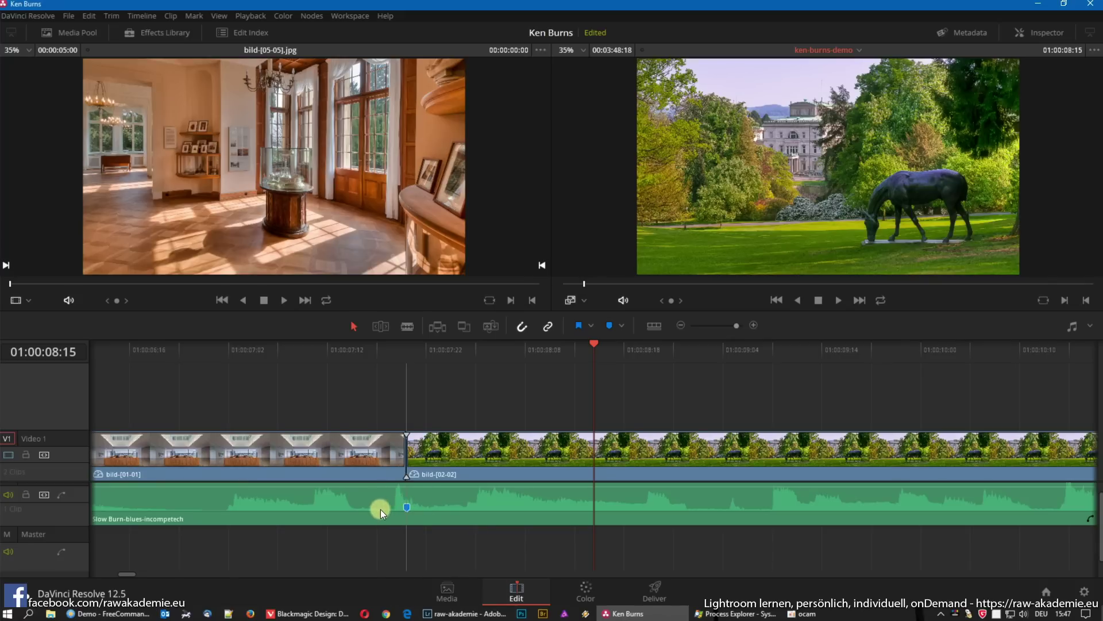
drag(407, 463, 316, 463)
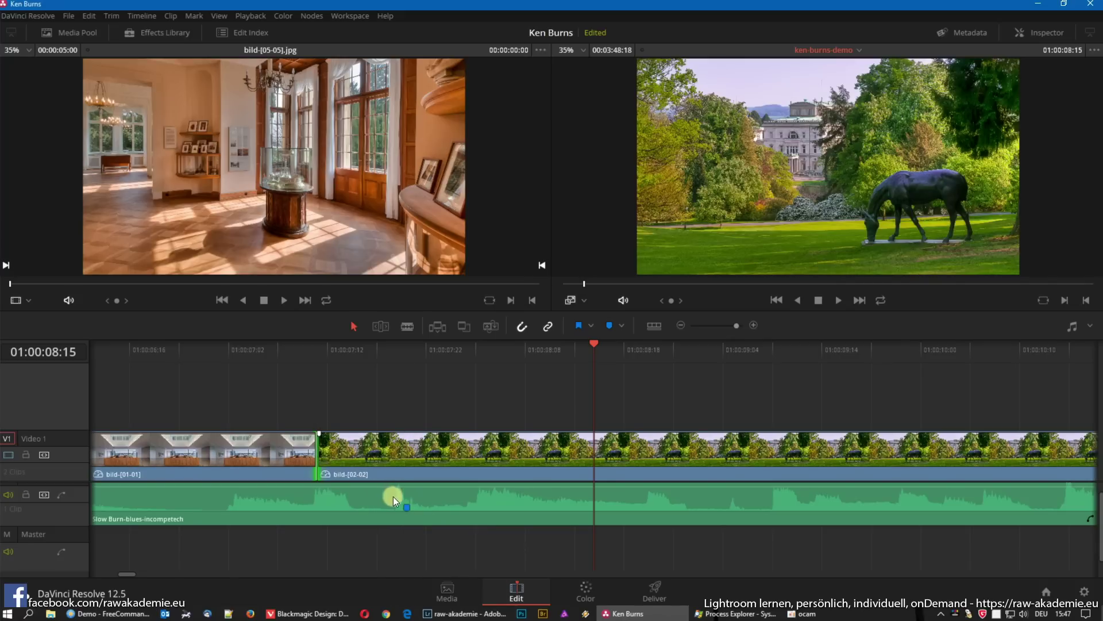
drag(409, 508, 392, 508)
drag(319, 454, 396, 454)
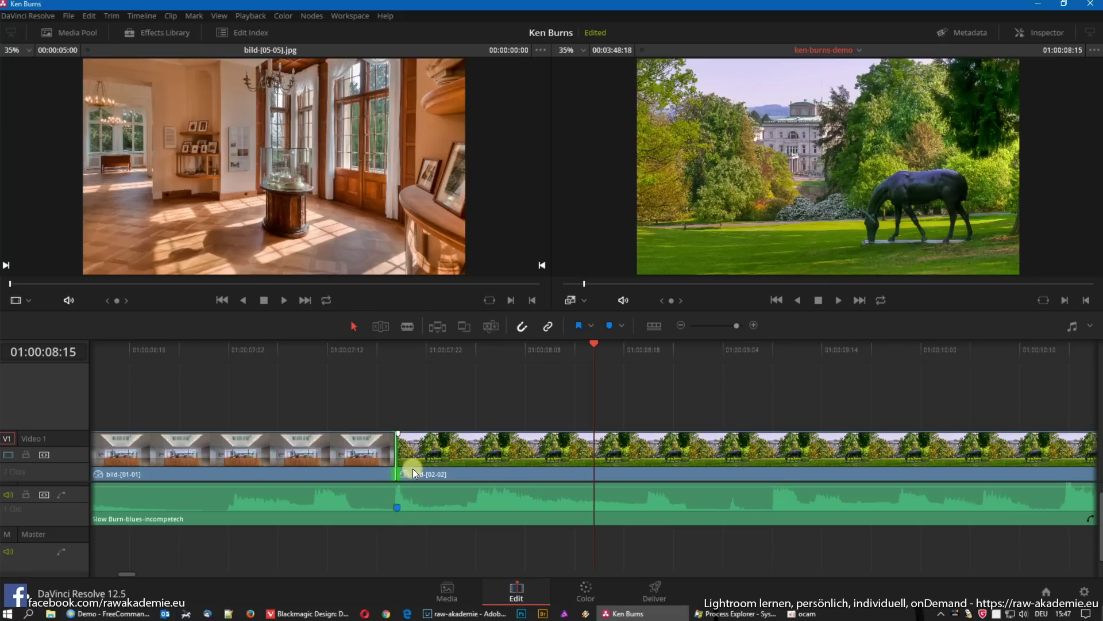
Play across the cut twice to check it lands on the beat
click(295, 345)
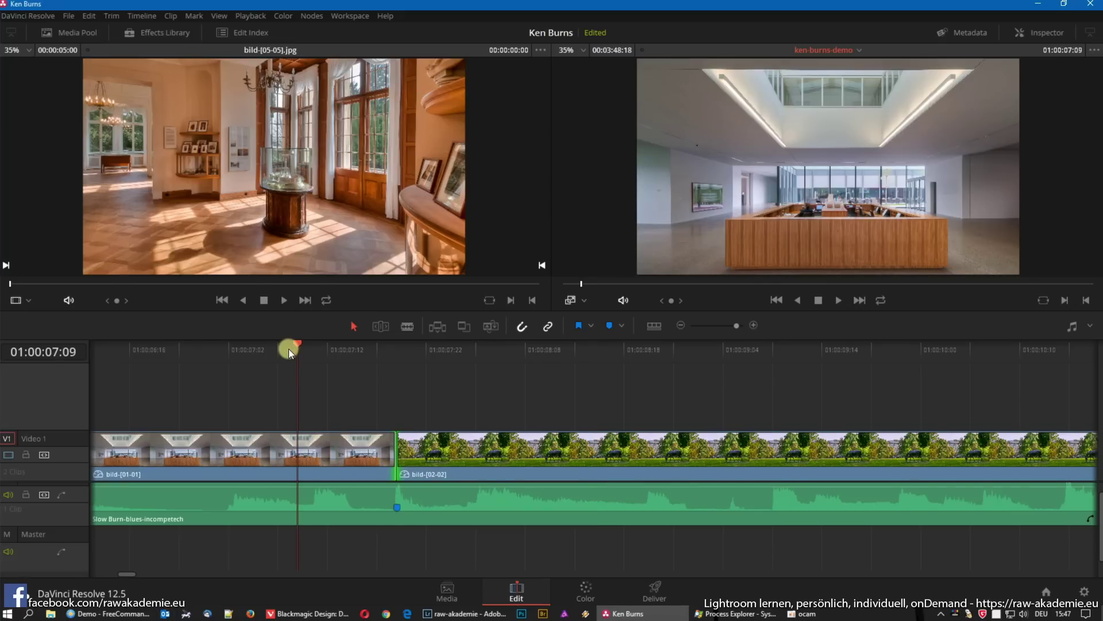
key(space)
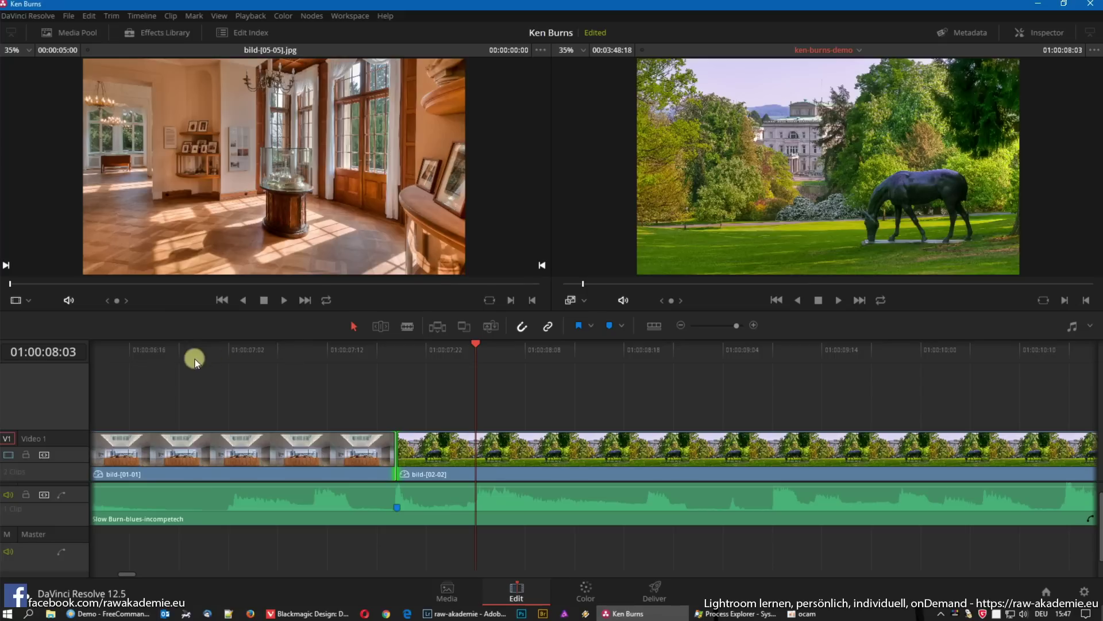
click(100, 347)
key(space)
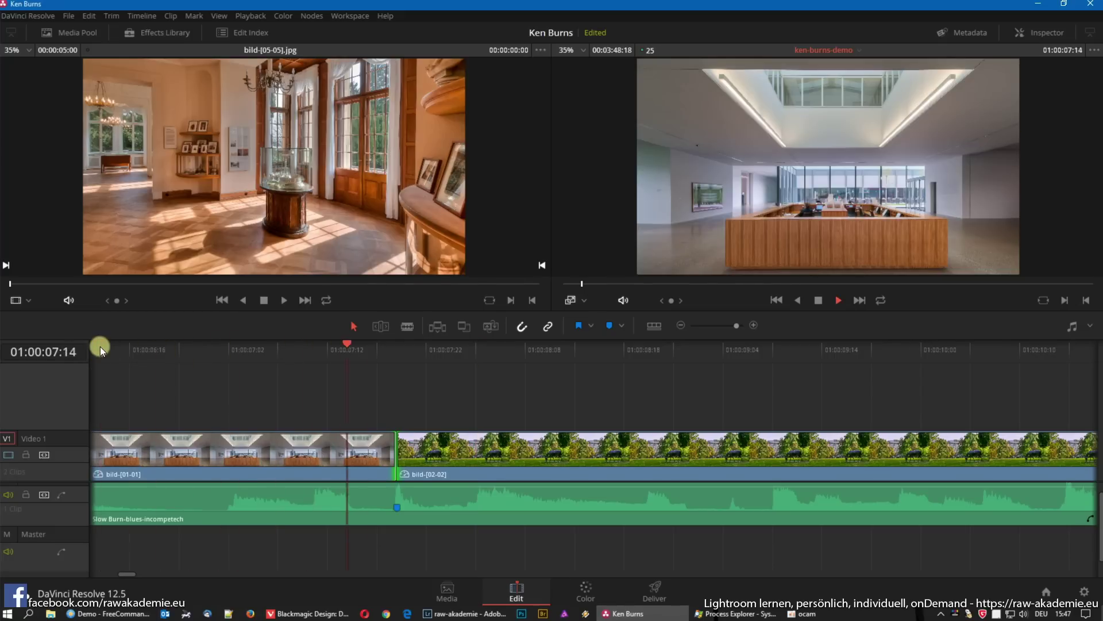
key(space)
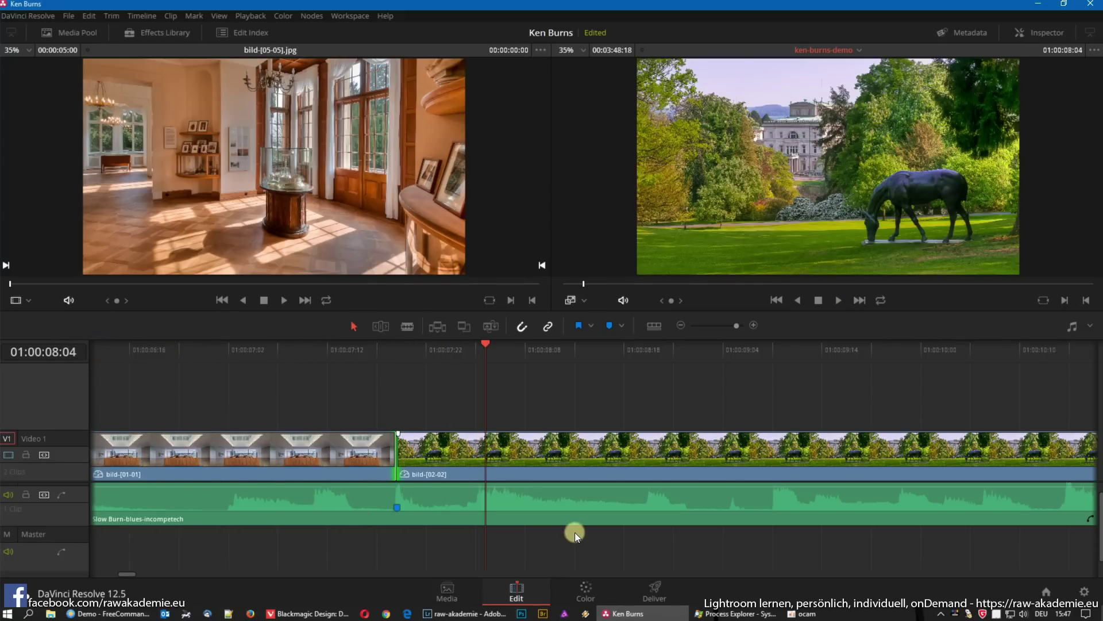
scroll(580, 523, down, 2)
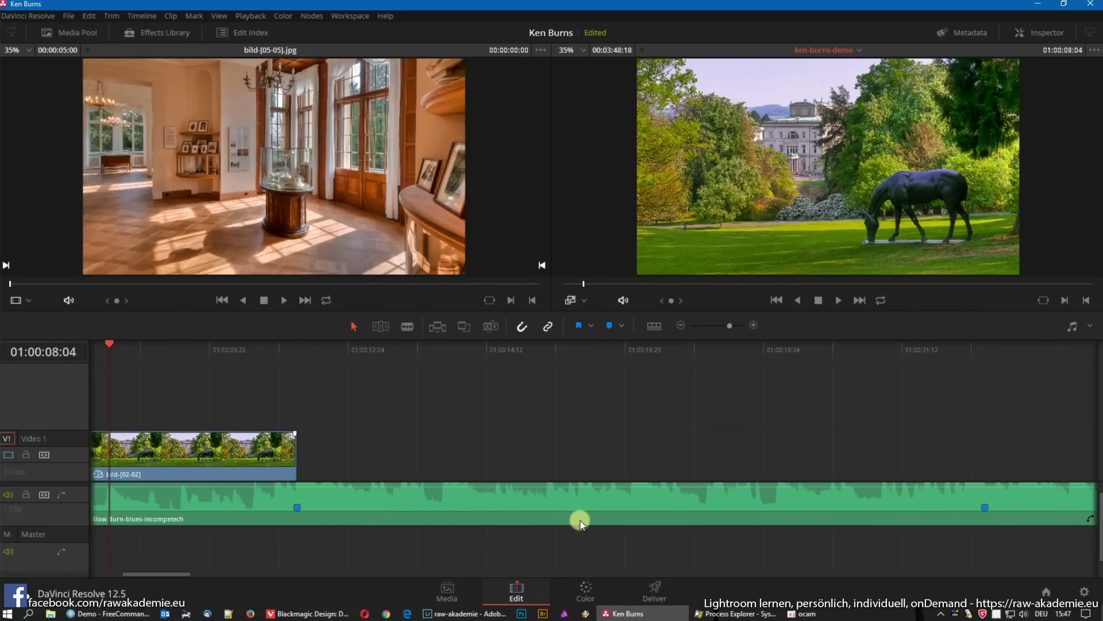
Jump to the timeline start, select bild-[01-01], and turn off the viewer transform overlay
key(Home)
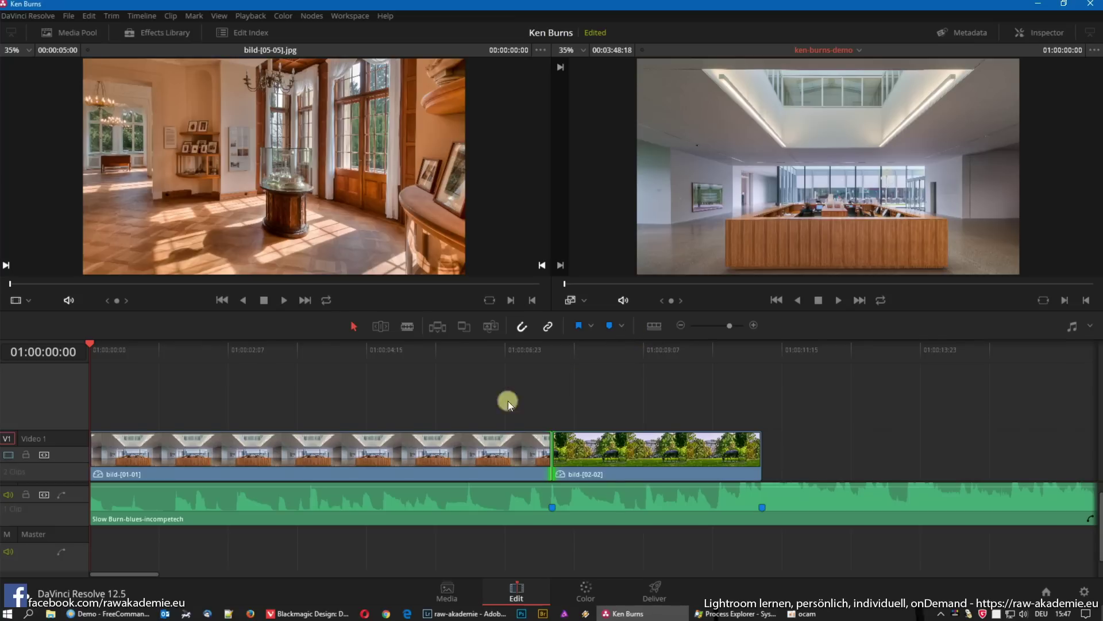
click(267, 449)
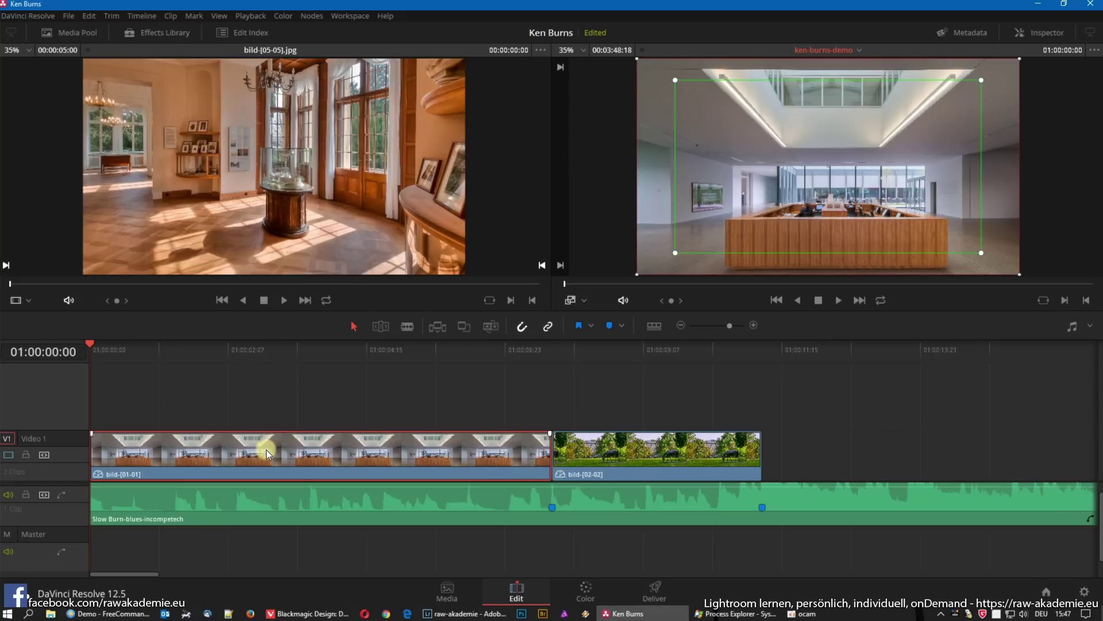
click(565, 301)
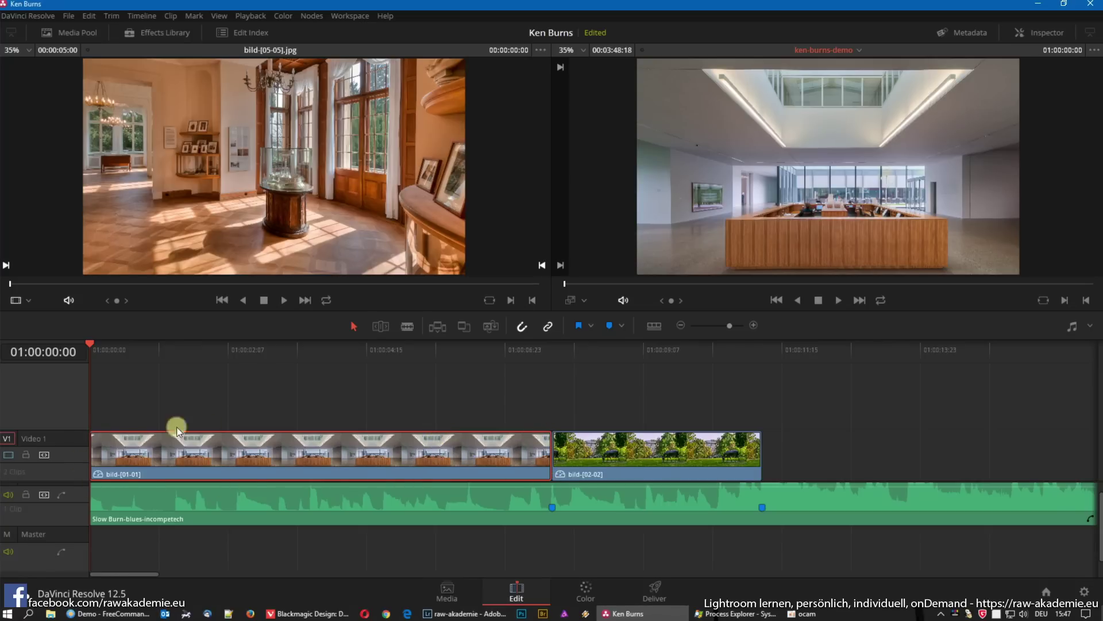
Open the Inspector to show bild-[01-01]'s properties, including Dynamic Zoom
click(1048, 31)
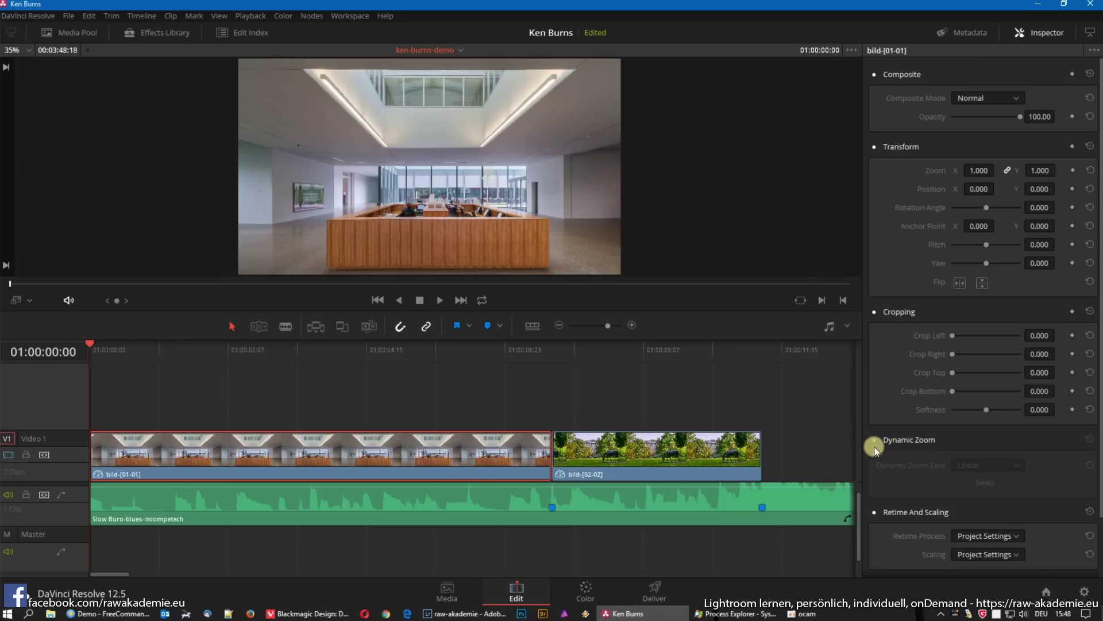
click(873, 442)
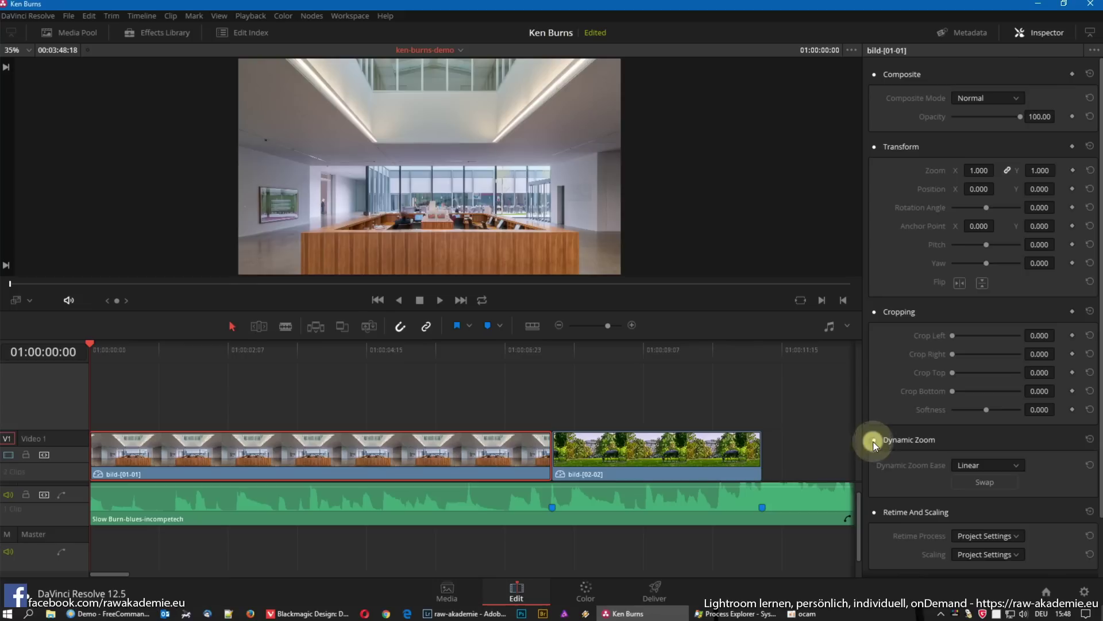
click(874, 441)
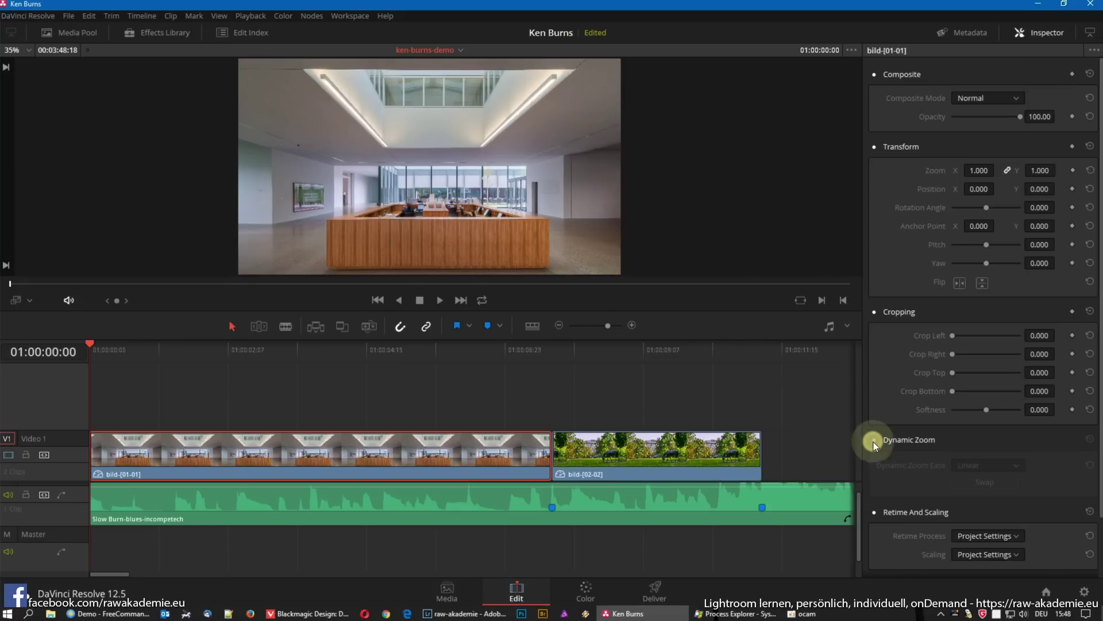
click(874, 441)
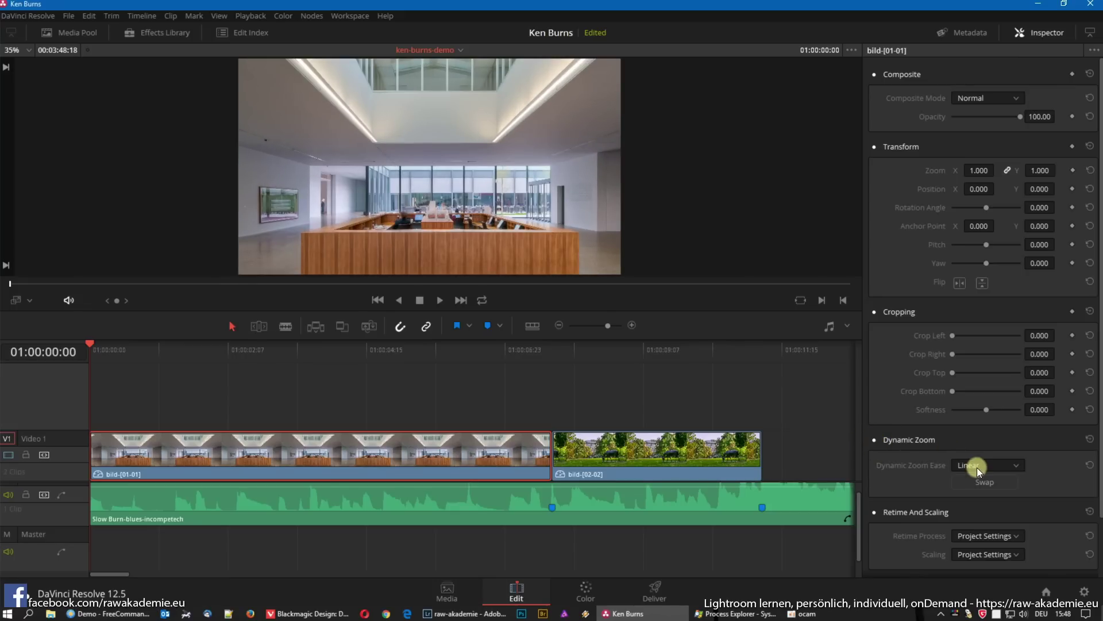
click(177, 353)
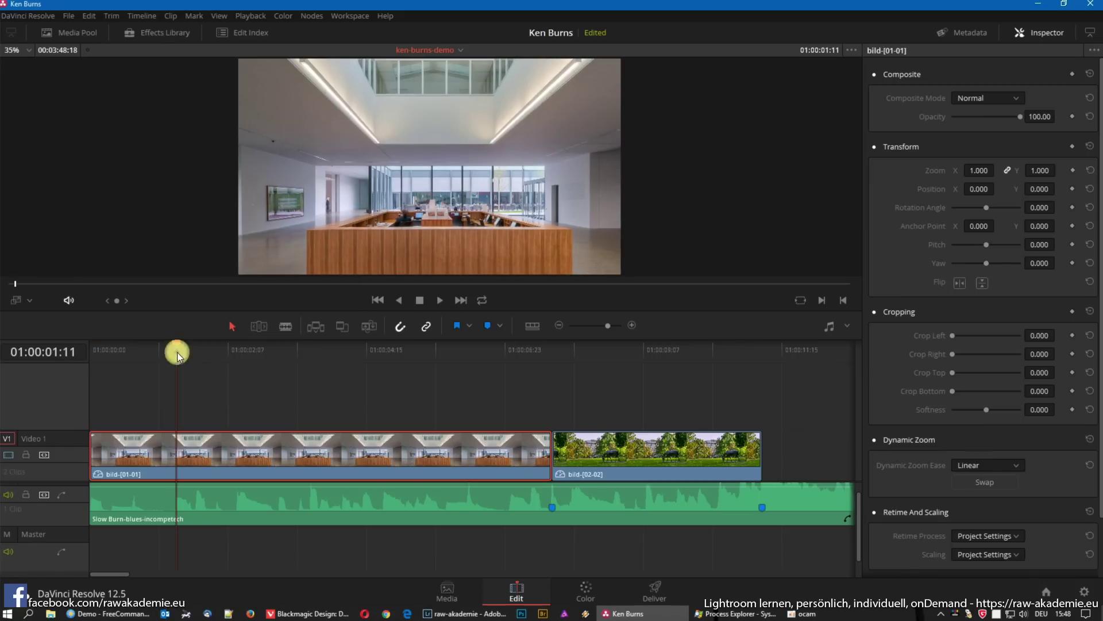
key(Home)
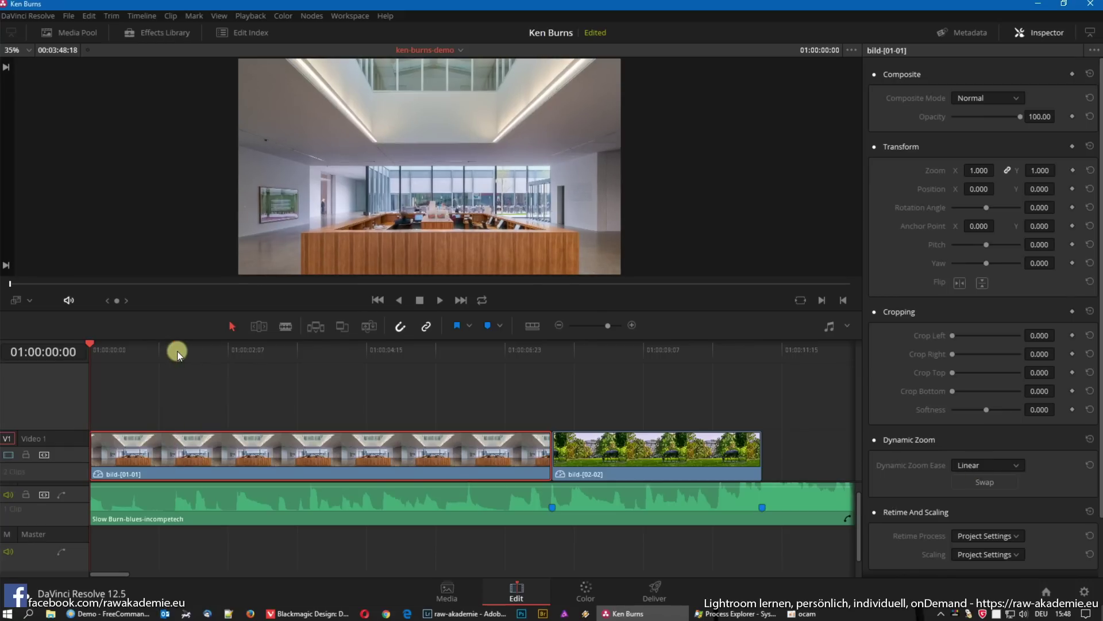
key(space)
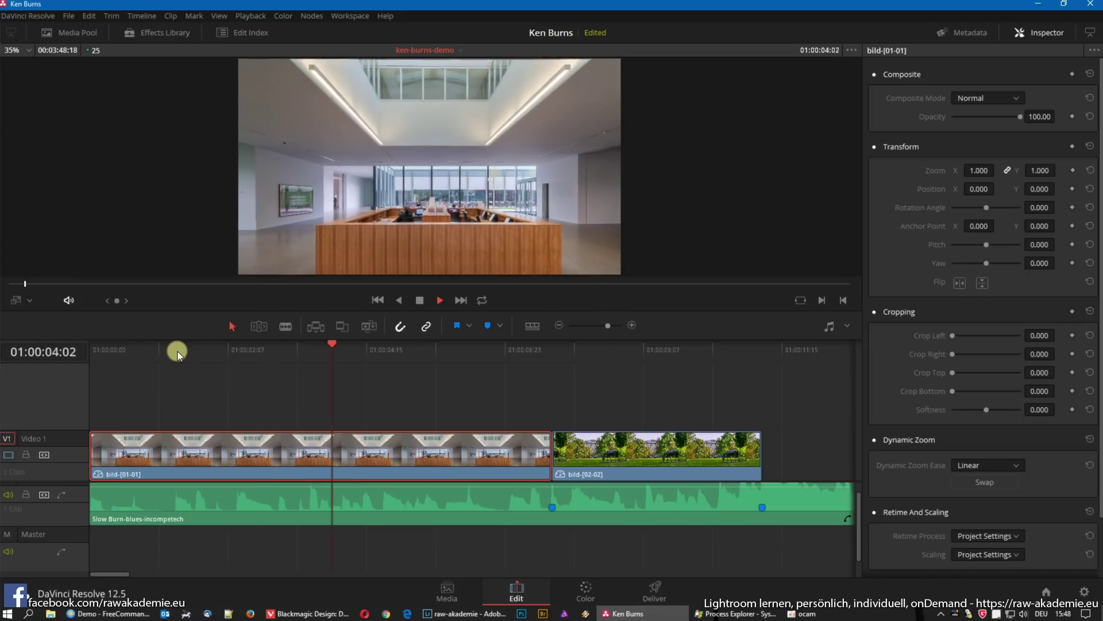
key(space)
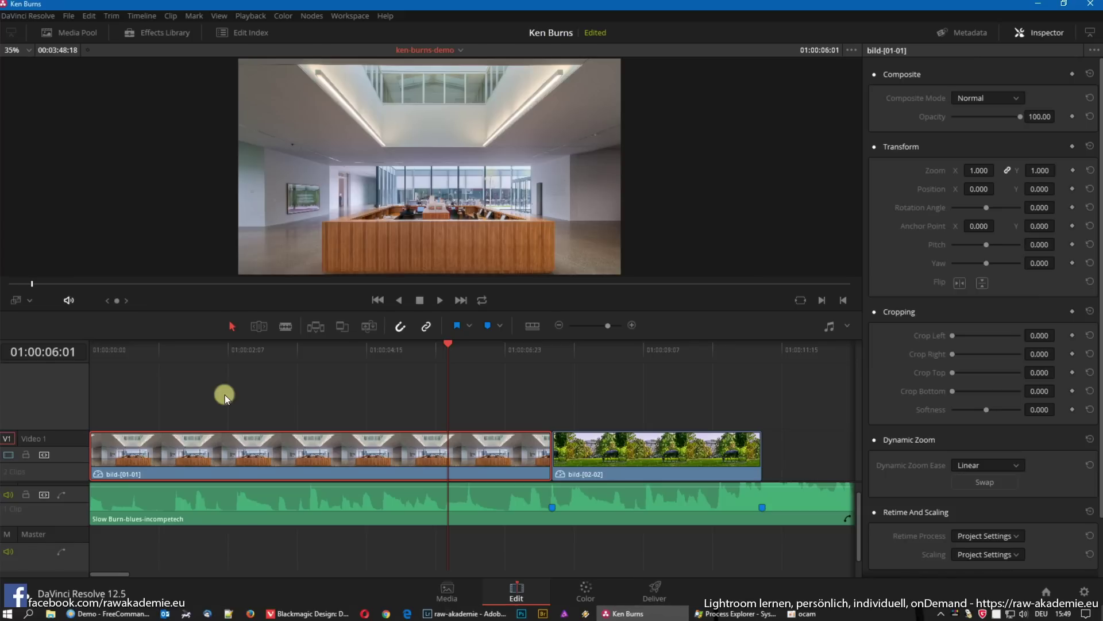
Set the viewer overlay to Dynamic Zoom and enlarge the viewer above the timeline
click(16, 301)
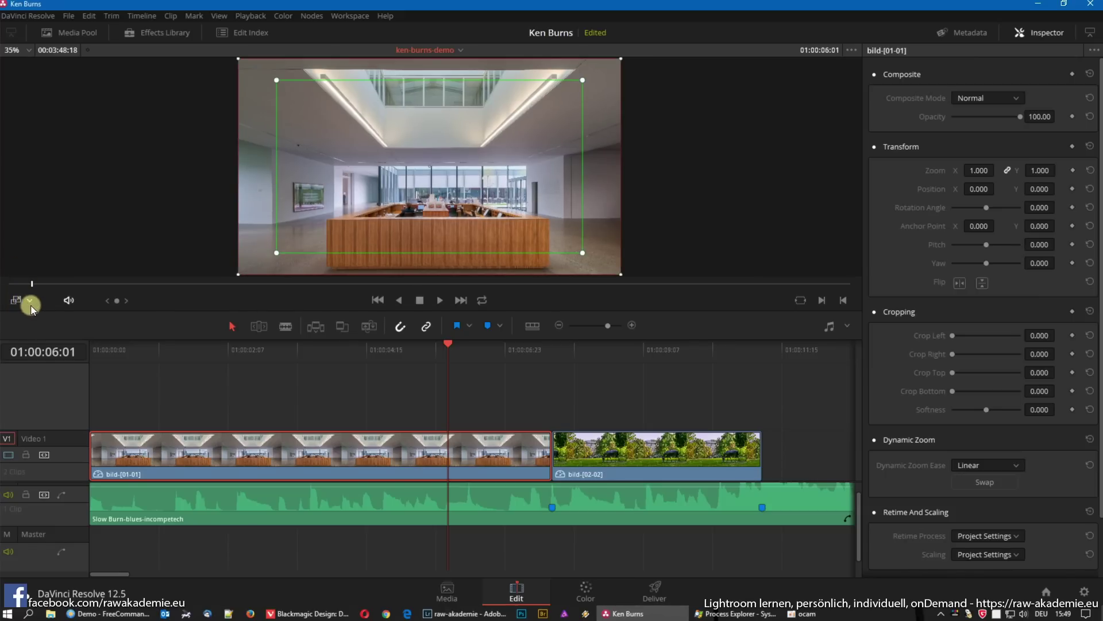
click(29, 301)
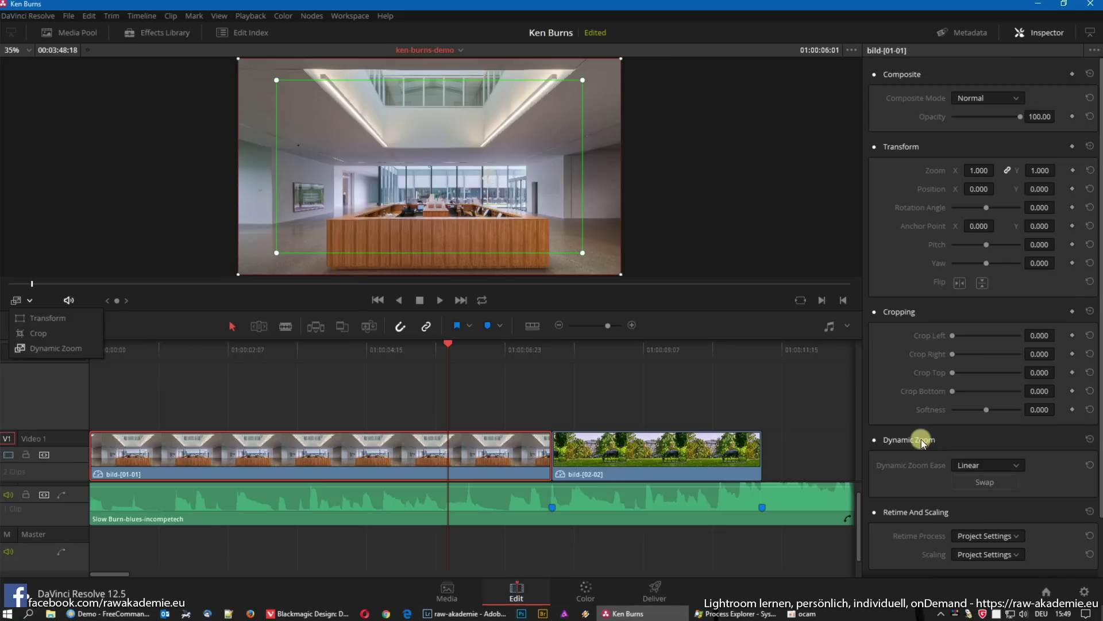
click(67, 351)
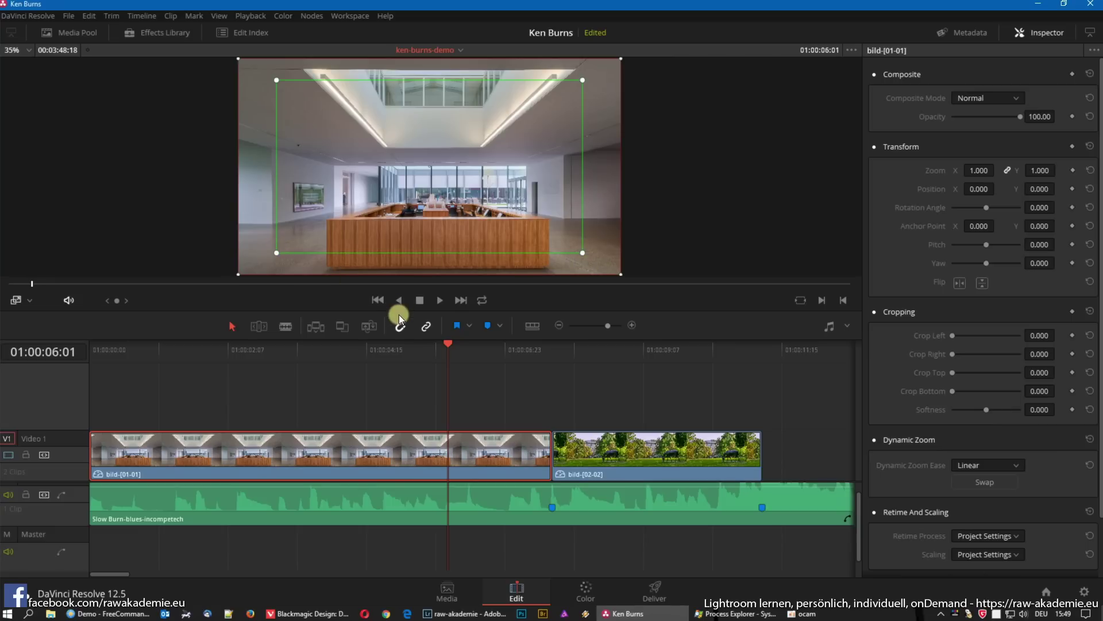
drag(401, 308, 405, 404)
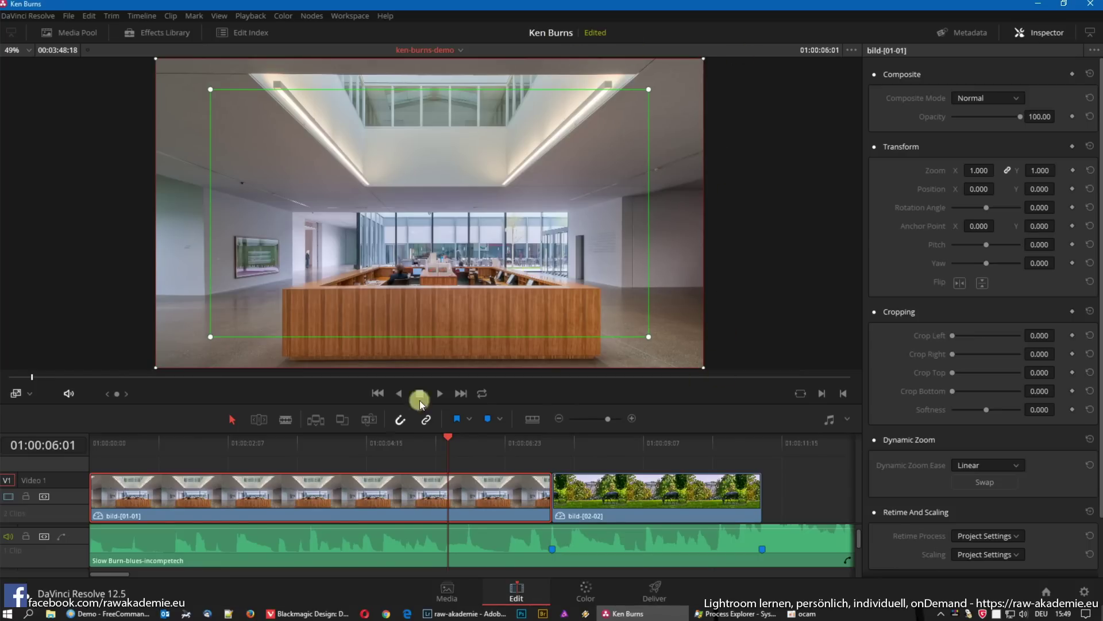
Drag the playhead back to 01:00:00:00 at the start of bild-[01-01]
drag(442, 452, 45, 448)
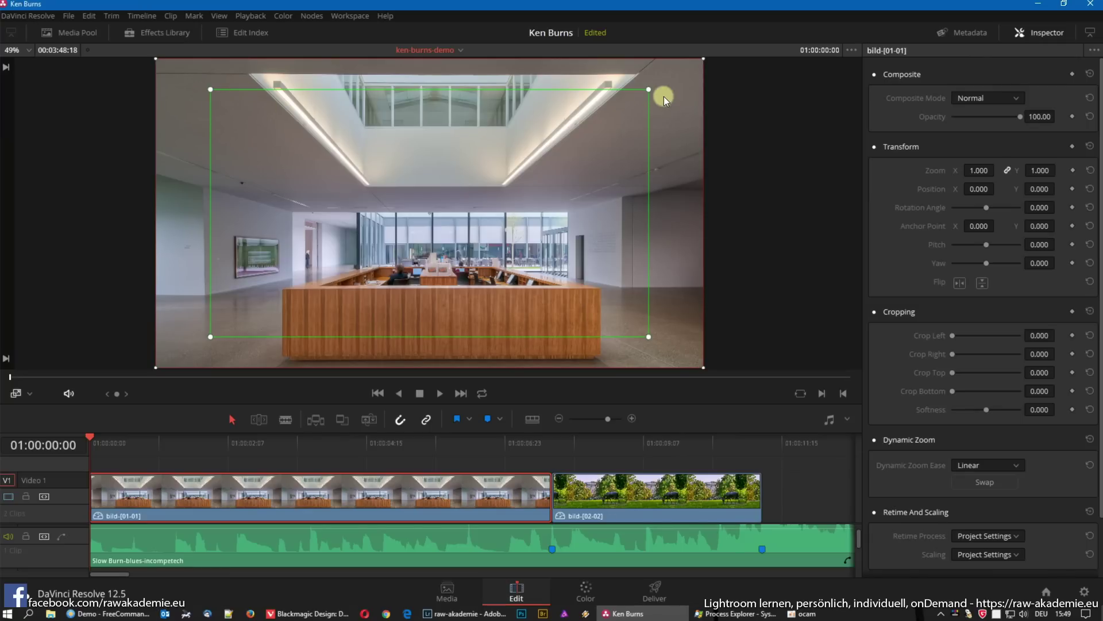
Resize and move the green Dynamic Zoom rectangle over the photo's lower-left area
mouse_move(652, 90)
mouse_down()
mouse_move(541, 226)
mouse_move(594, 119)
mouse_up()
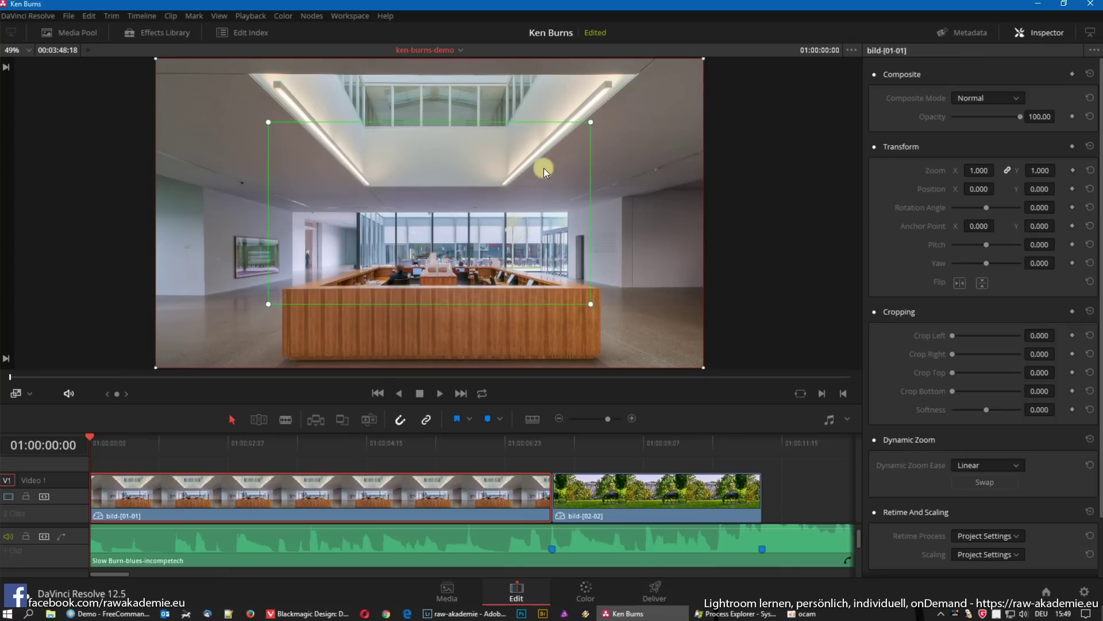
mouse_move(543, 168)
mouse_down()
mouse_move(458, 131)
mouse_move(431, 221)
mouse_up()
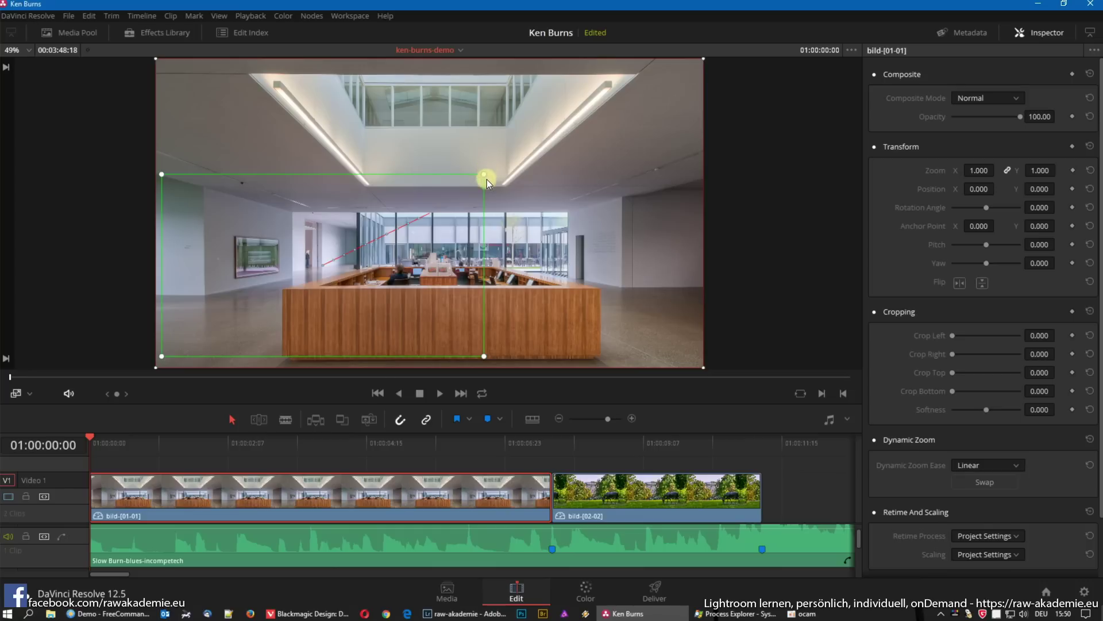
drag(486, 179, 525, 160)
mouse_move(448, 214)
mouse_down()
mouse_move(485, 179)
mouse_move(478, 189)
mouse_up()
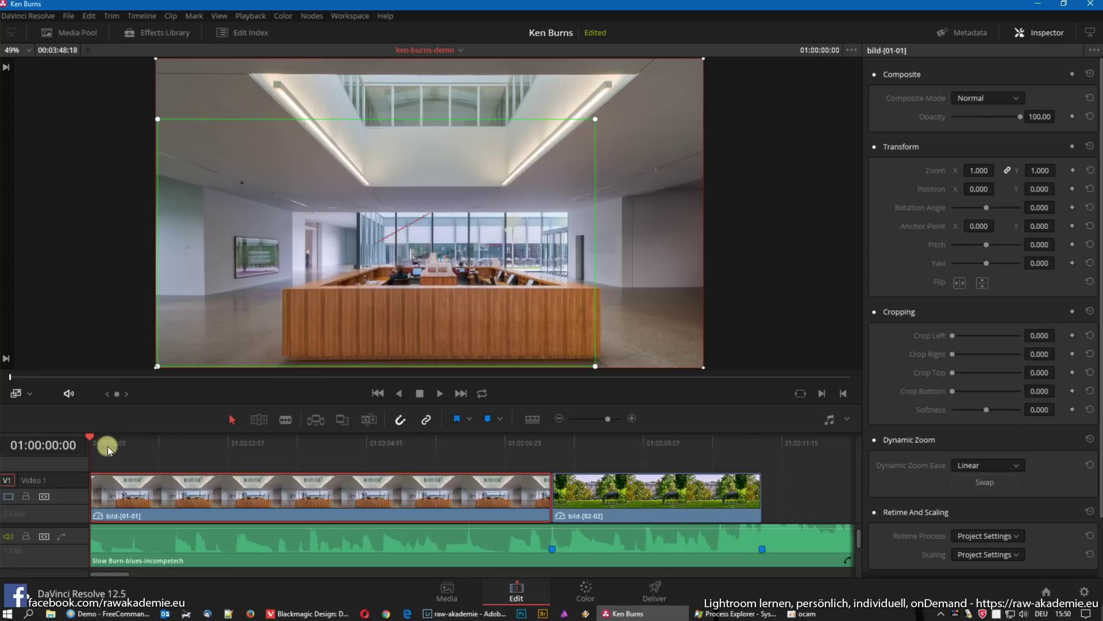
Preview the zoom, then tighten and centre the green rectangle on the reception desk
key(space)
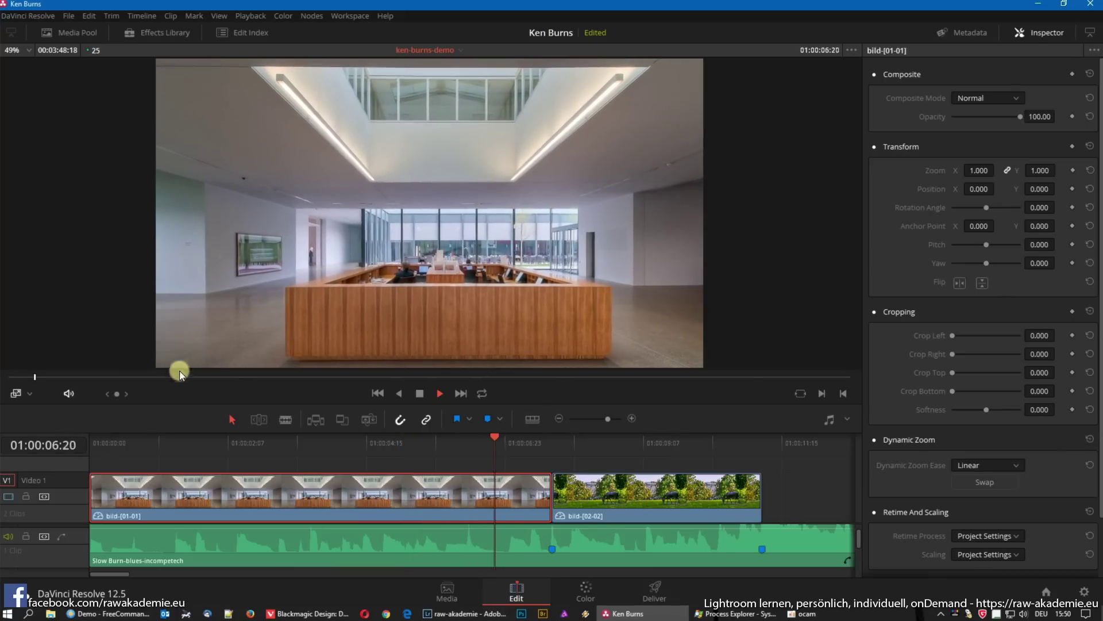
key(space)
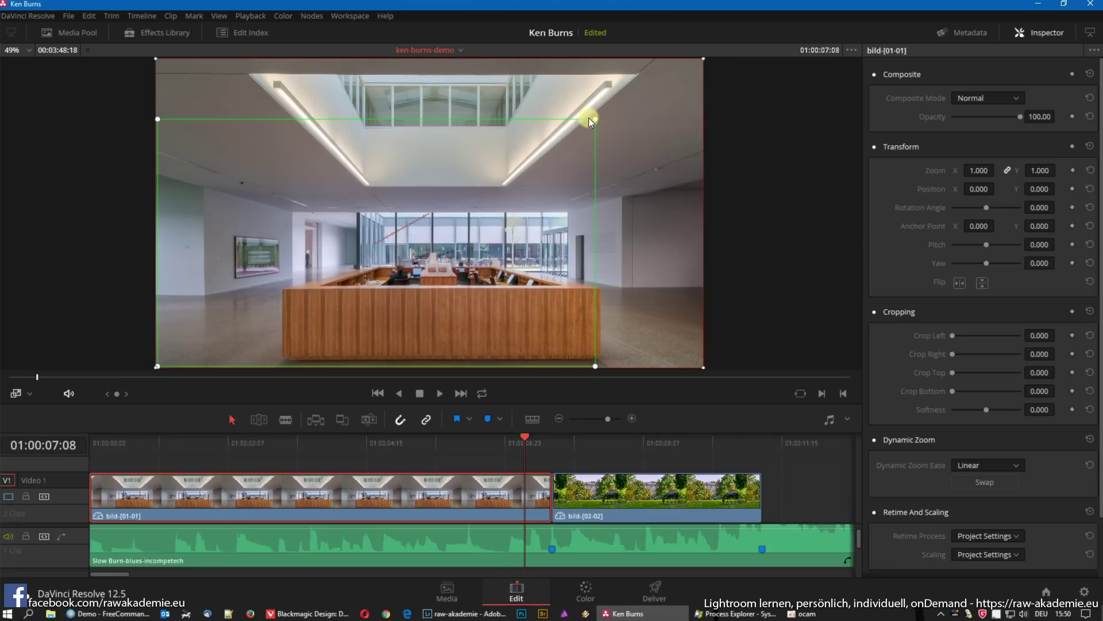
drag(591, 118, 578, 142)
mouse_move(464, 217)
mouse_down()
mouse_move(348, 235)
mouse_move(556, 212)
mouse_move(365, 304)
mouse_move(454, 295)
mouse_move(461, 270)
mouse_up()
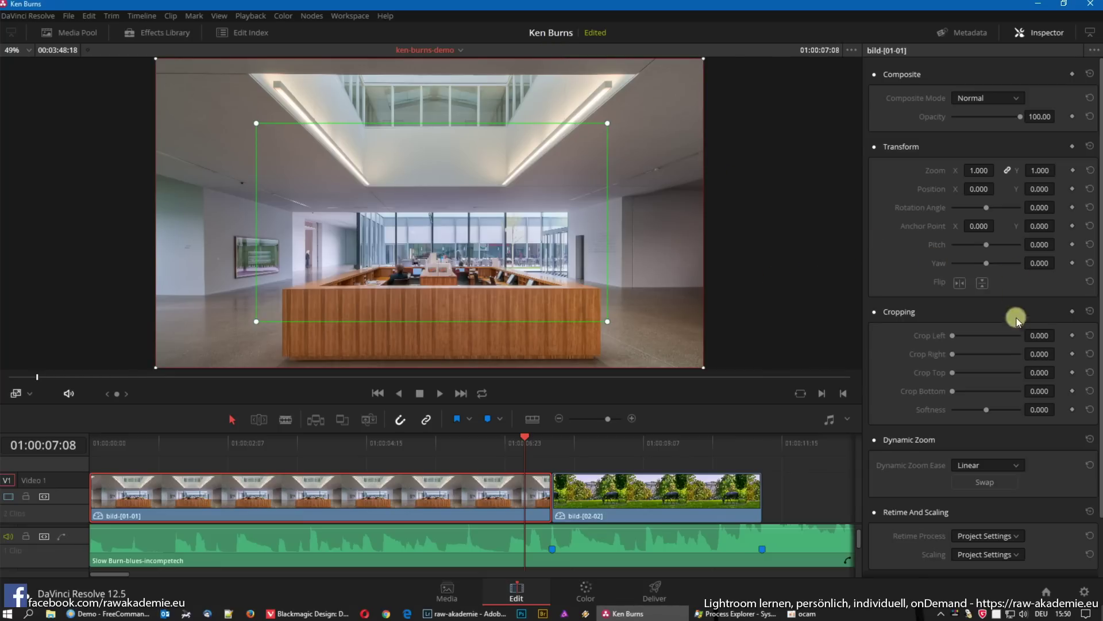
Swap the zoom's start and end rectangles and preview the push-in from the clip start
click(995, 484)
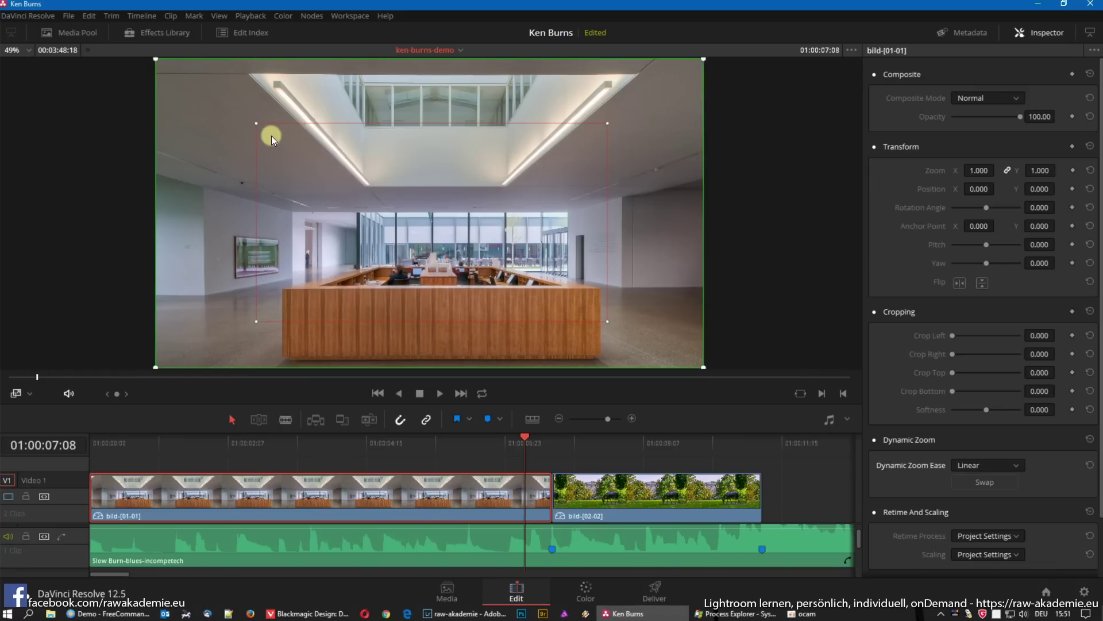
drag(520, 439, 74, 437)
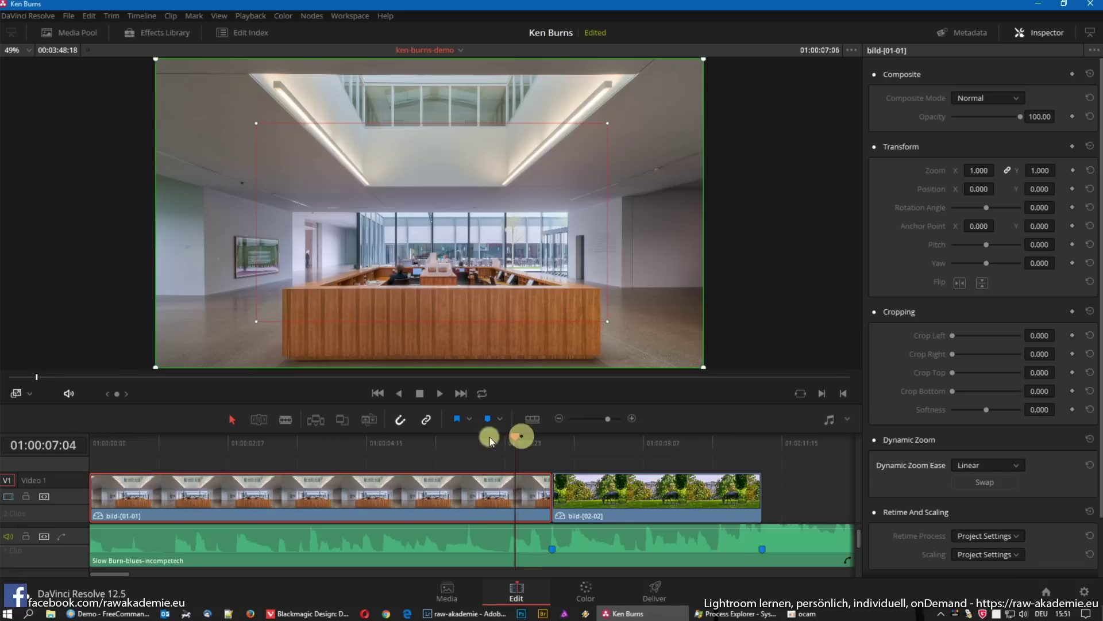
key(space)
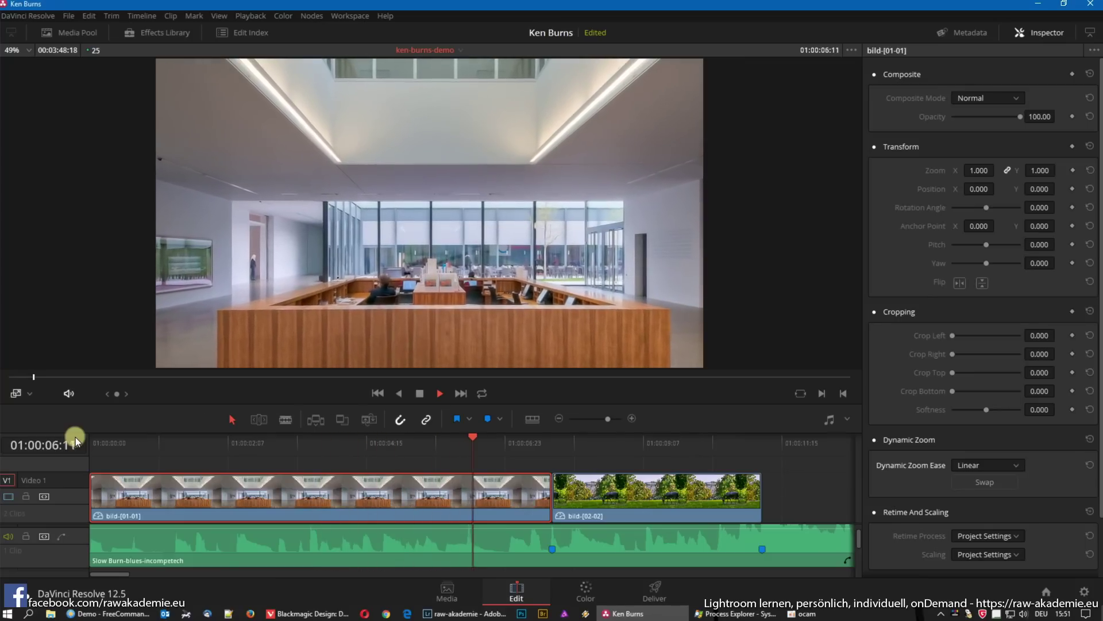
key(space)
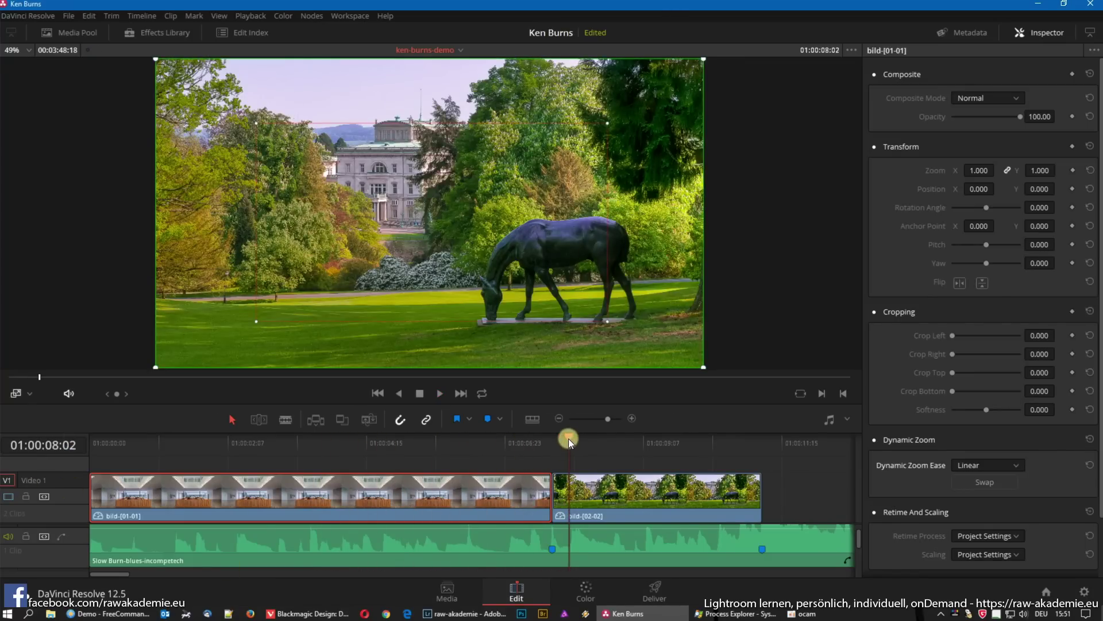
drag(568, 439, 58, 443)
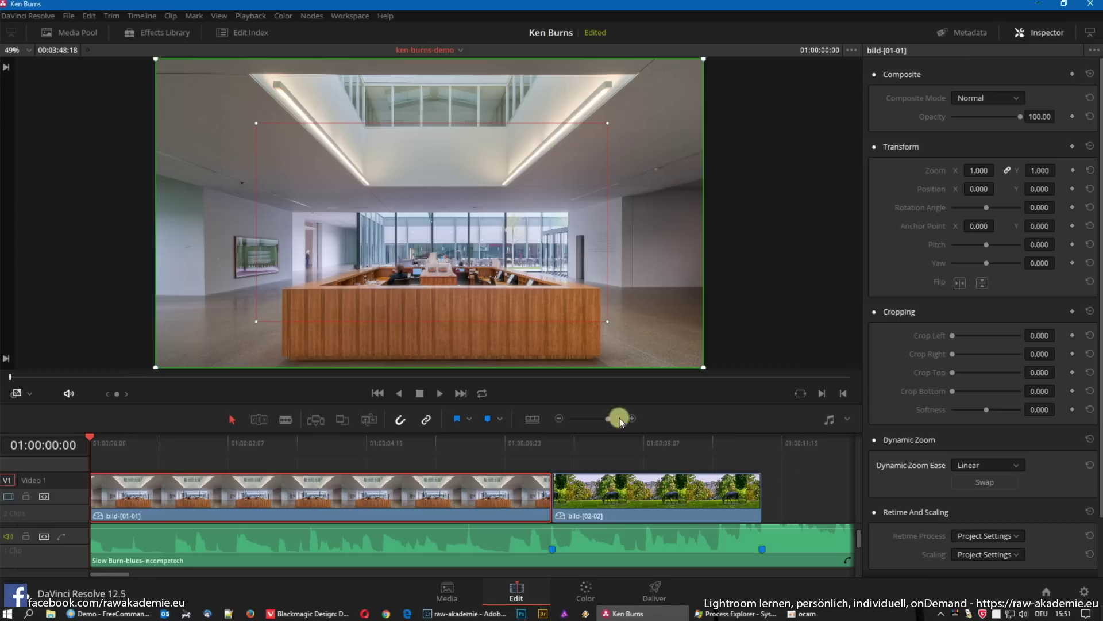
Leave the Ease setting on Linear and swap the zoom rectangles back
click(979, 463)
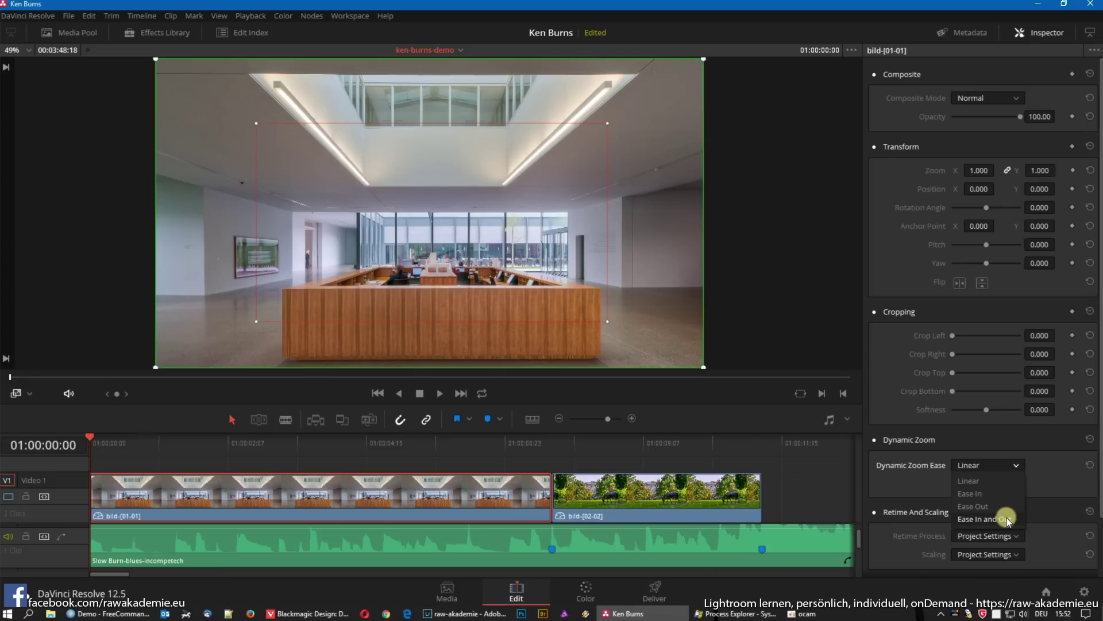
click(1026, 505)
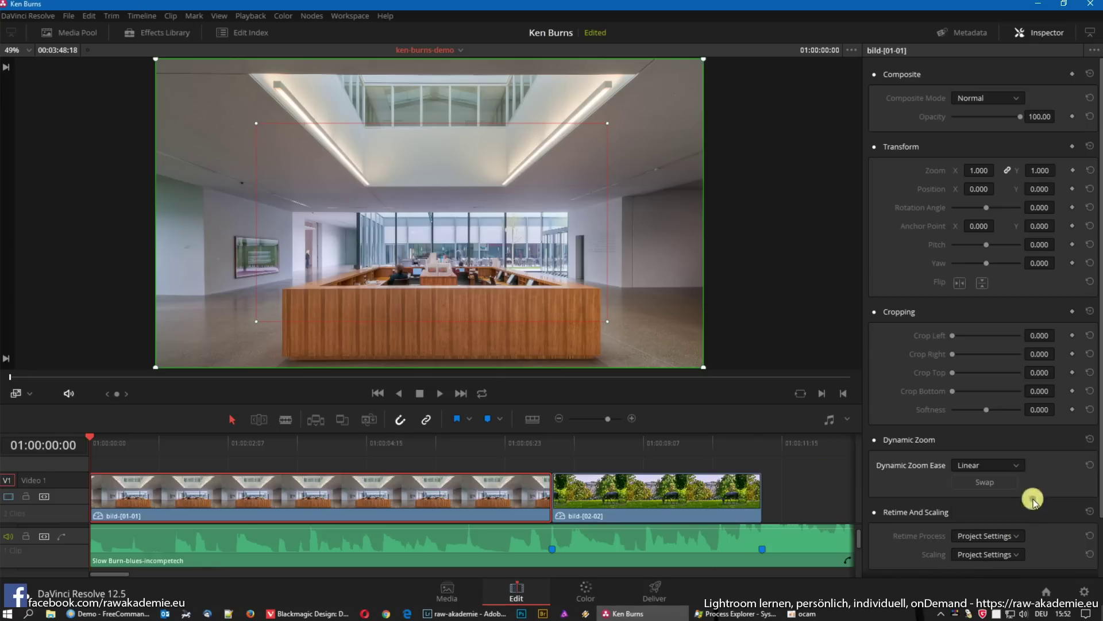
click(1001, 485)
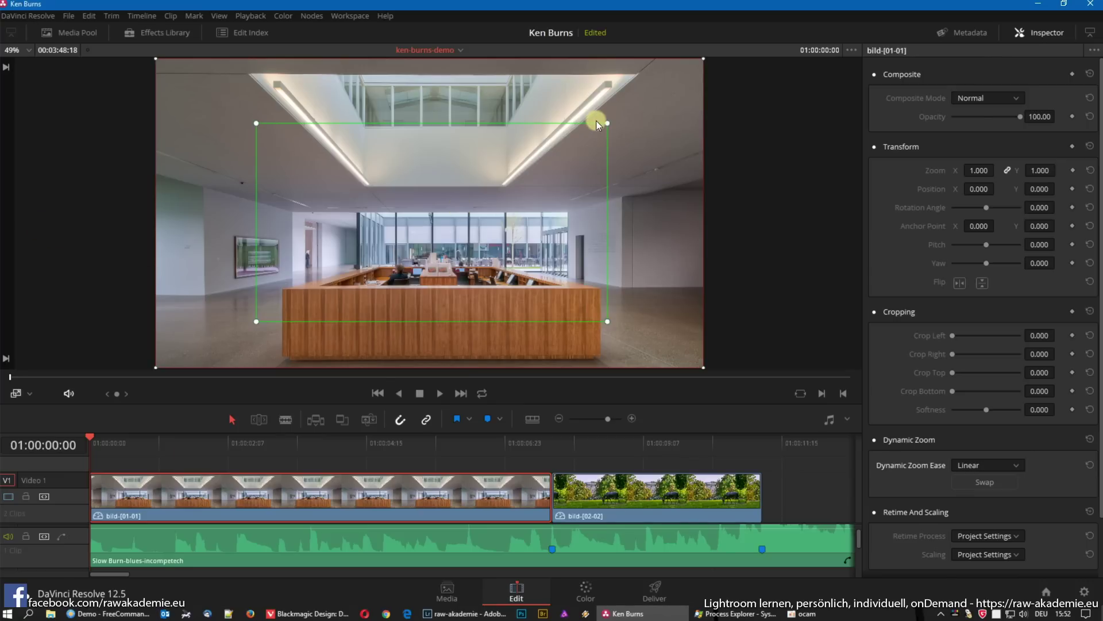
Shrink the green start rectangle to a tight crop of the lower-left desk corner and floor, then scrub back to the start
drag(609, 124, 558, 153)
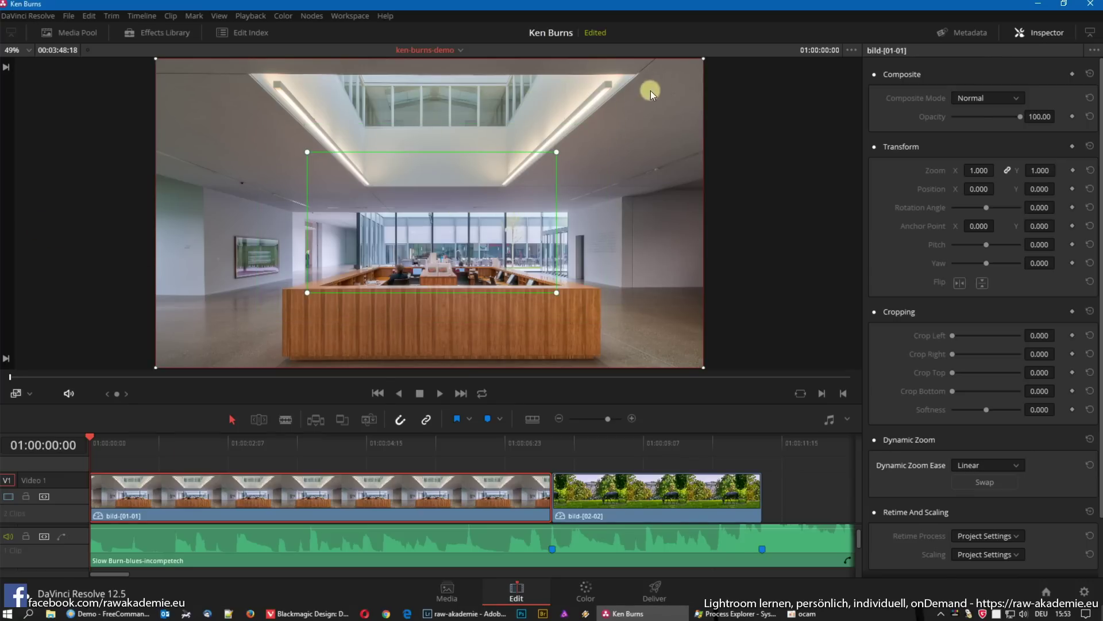
drag(423, 213, 276, 287)
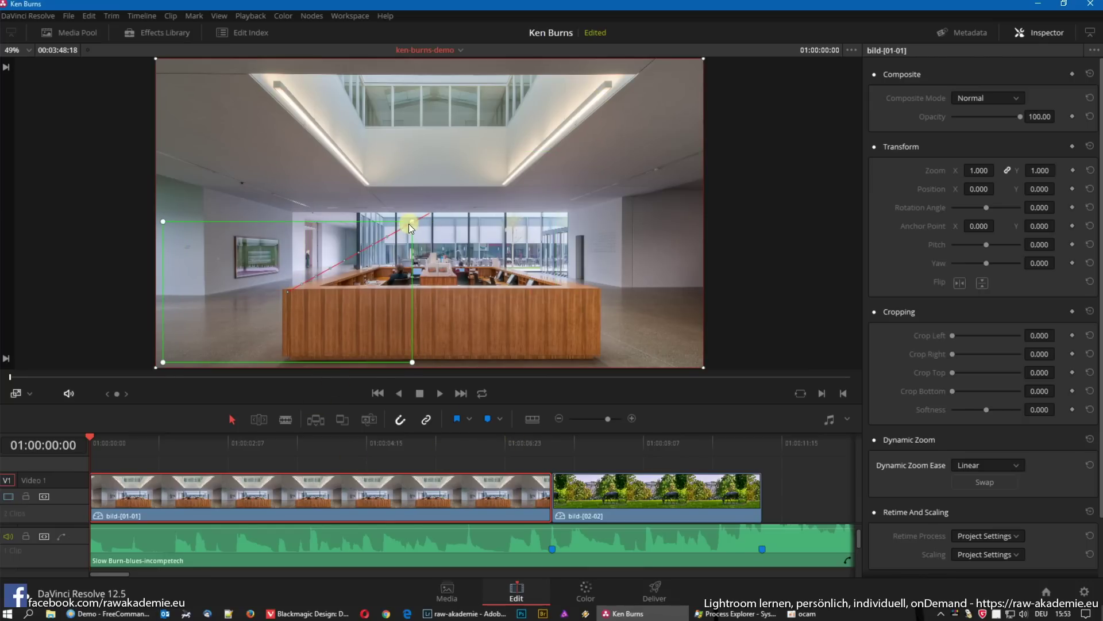
drag(408, 223, 339, 269)
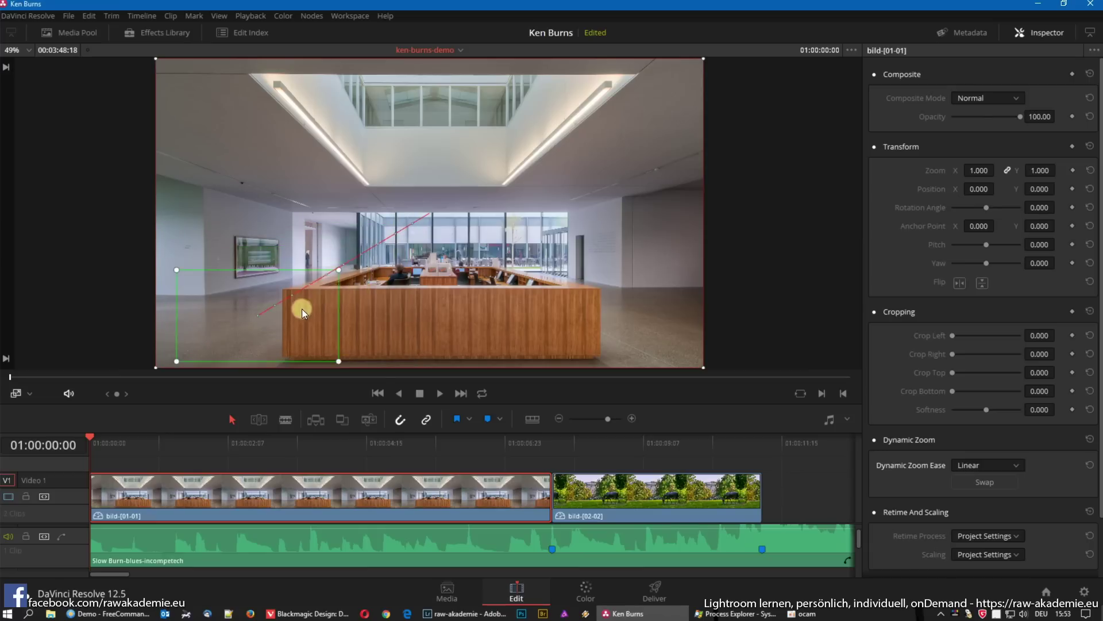
drag(302, 310, 286, 312)
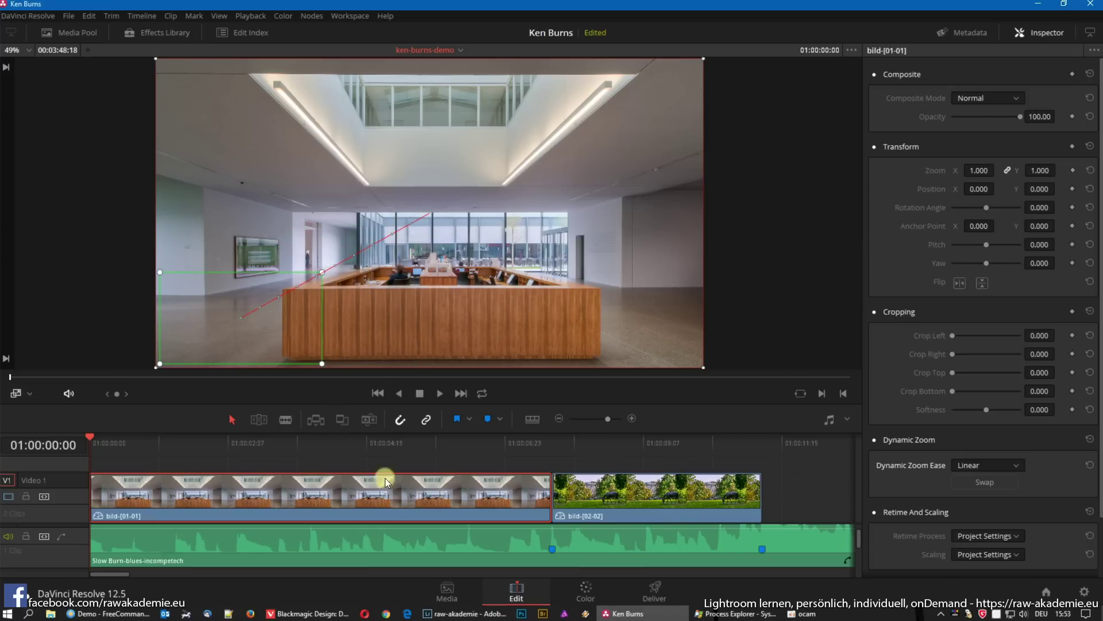
drag(614, 447, 89, 460)
Preview the zoom, then move the green start rectangle up and resize it over the windows behind the desk
key(space)
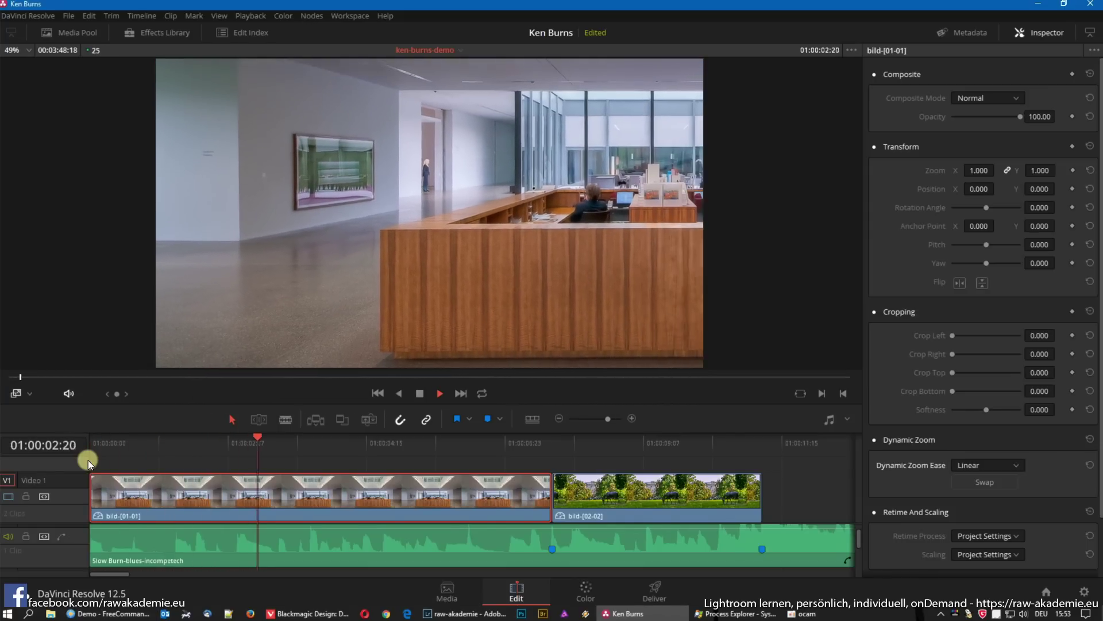
key(space)
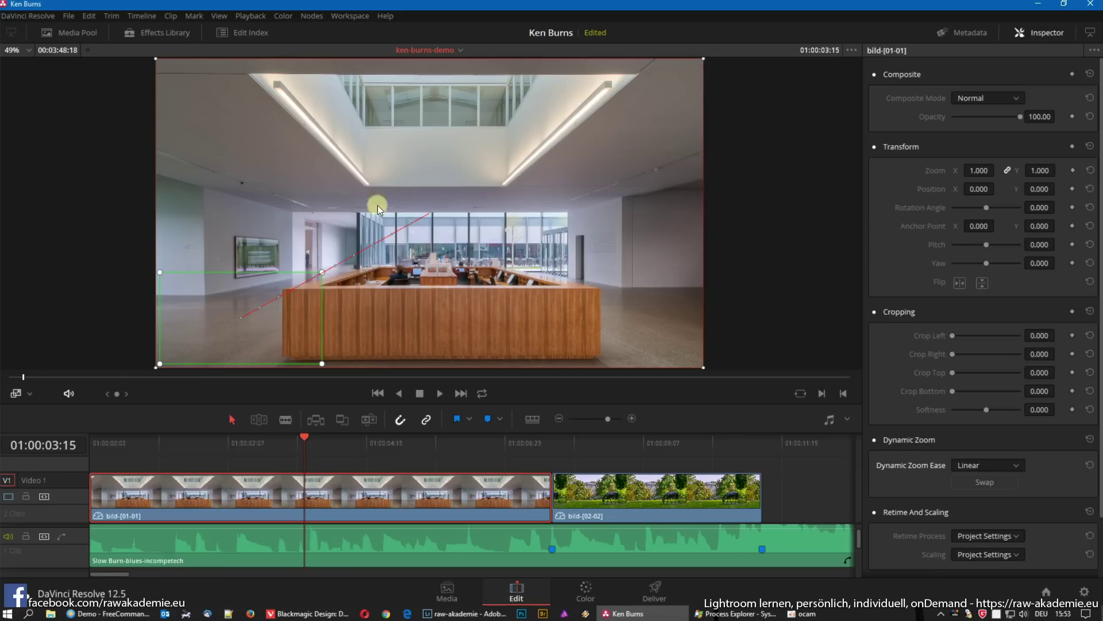
mouse_move(279, 321)
mouse_down()
mouse_move(283, 114)
mouse_move(434, 119)
mouse_move(436, 327)
mouse_move(440, 215)
mouse_up()
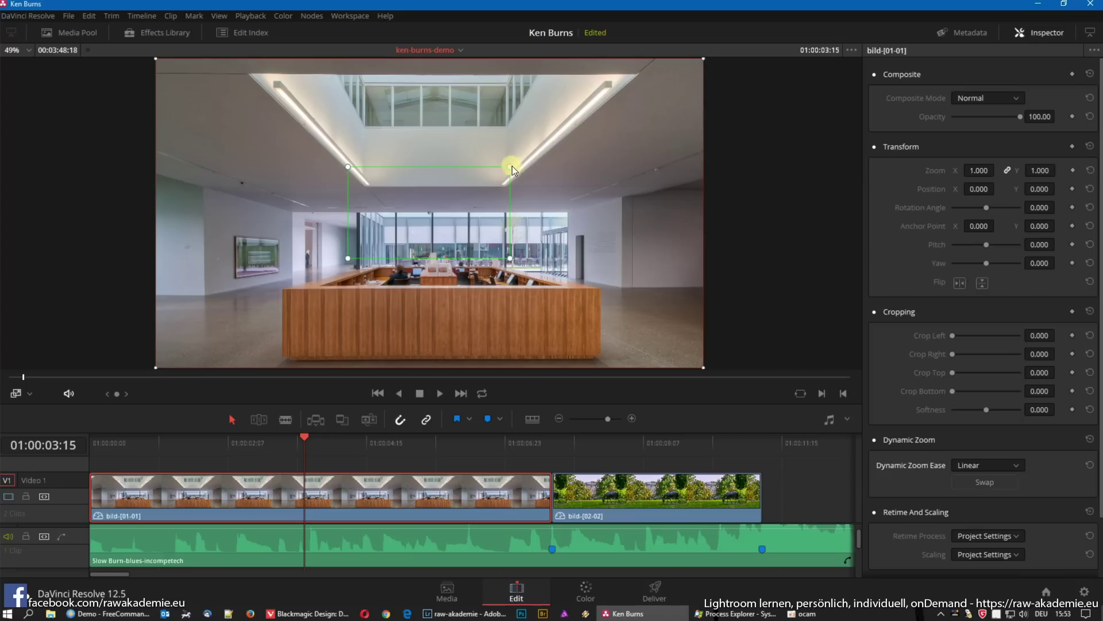
drag(510, 166, 520, 156)
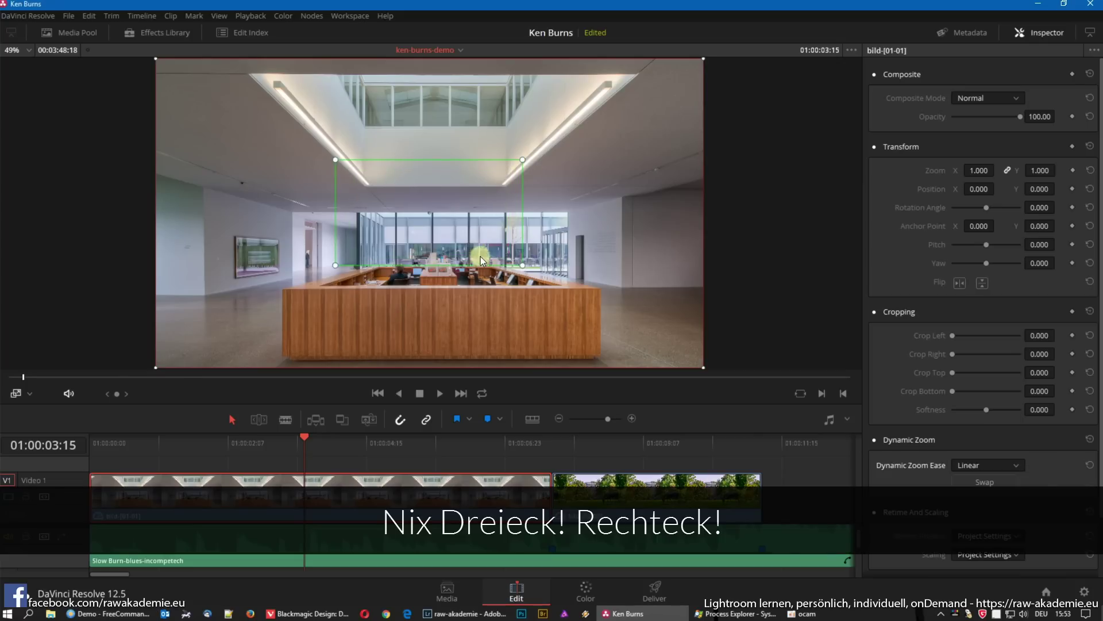